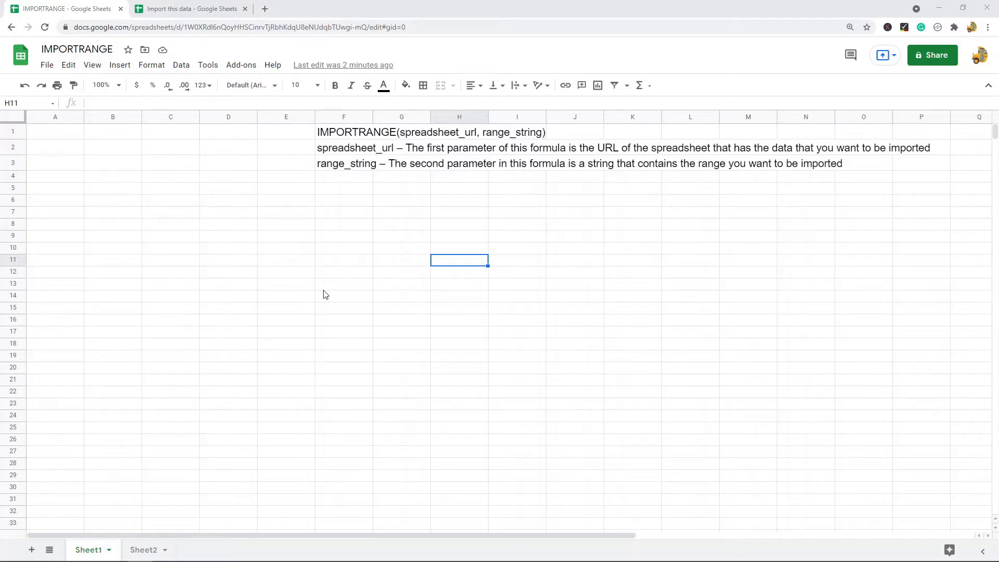
# Review the IMPORTRANGE syntax notes in F1 and F3 and locate the spreadsheet ID in the URL.
pyautogui.click(360, 134)
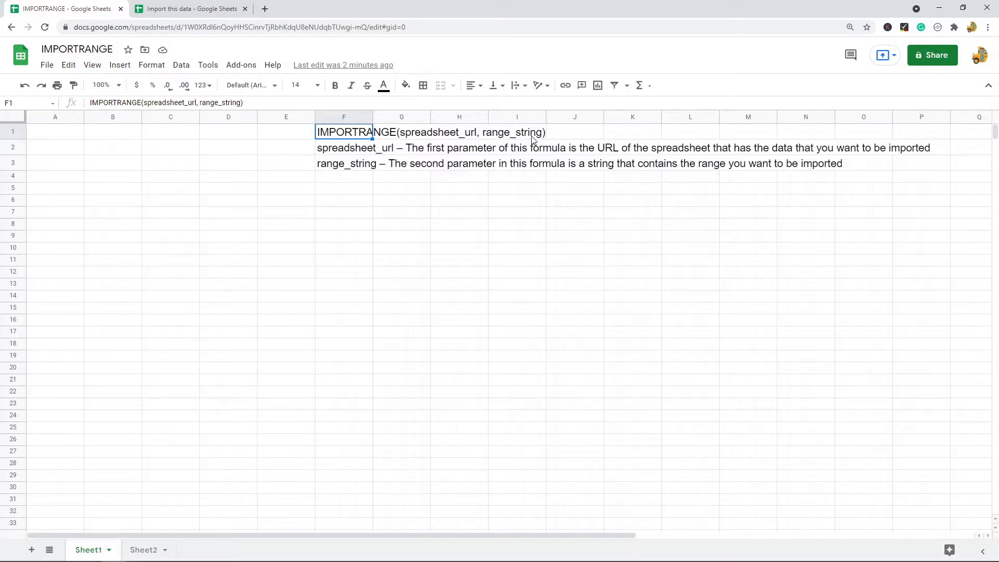
pyautogui.click(416, 27)
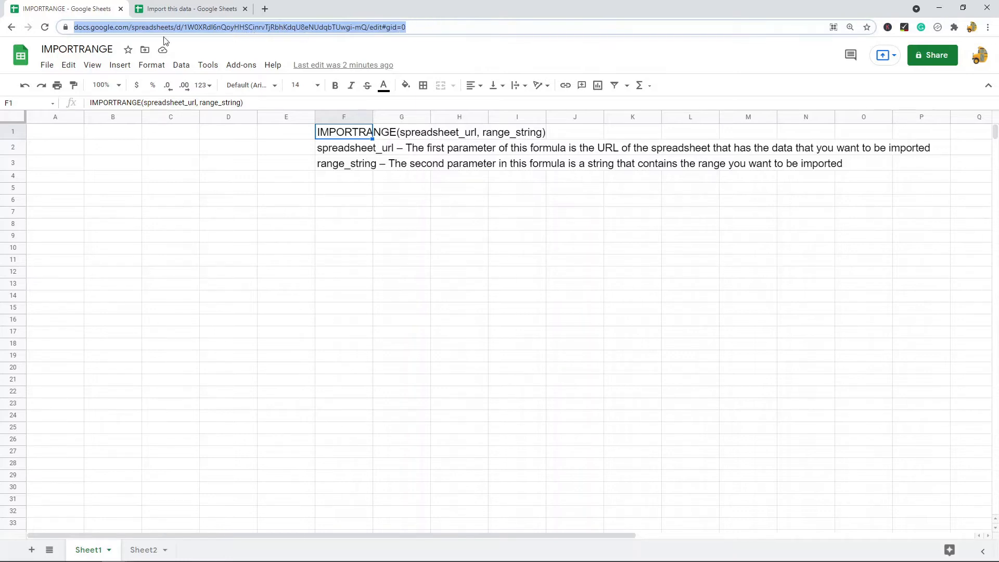
pyautogui.click(217, 28)
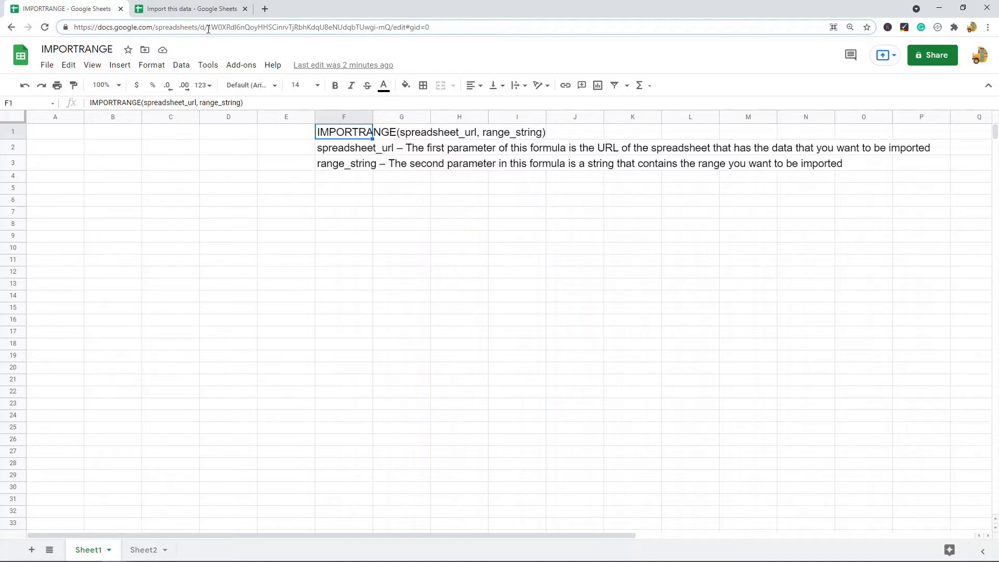
pyautogui.moveTo(208, 30); pyautogui.dragTo(391, 30)
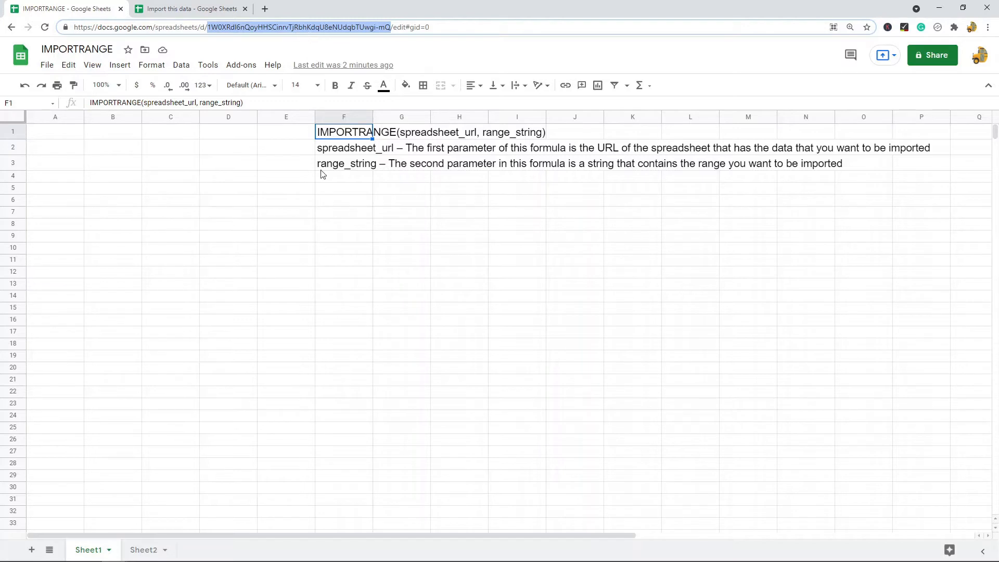
pyautogui.click(354, 170)
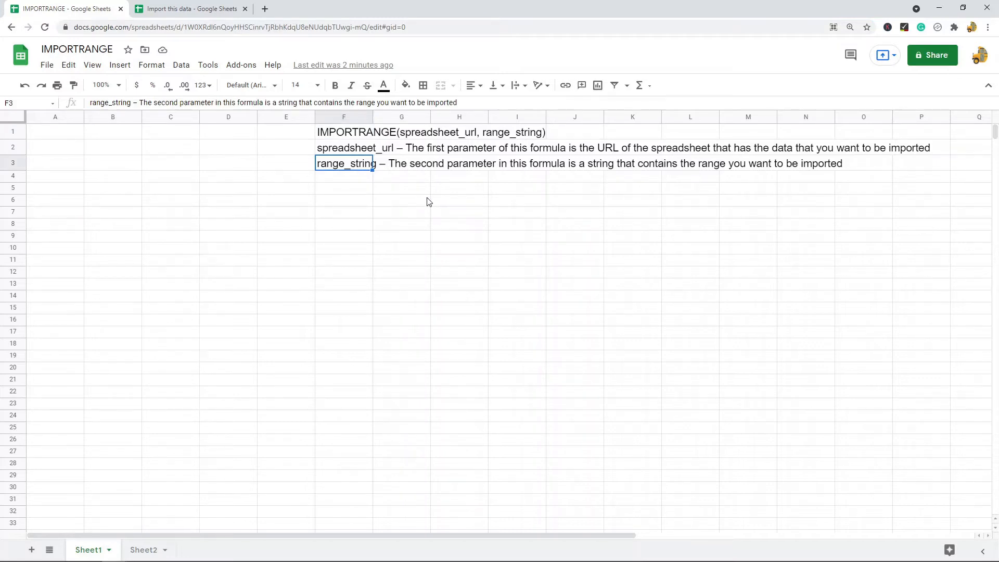
# Check the source product data in A2:C12 and copy the Import this data spreadsheet's ID.
pyautogui.click(189, 8)
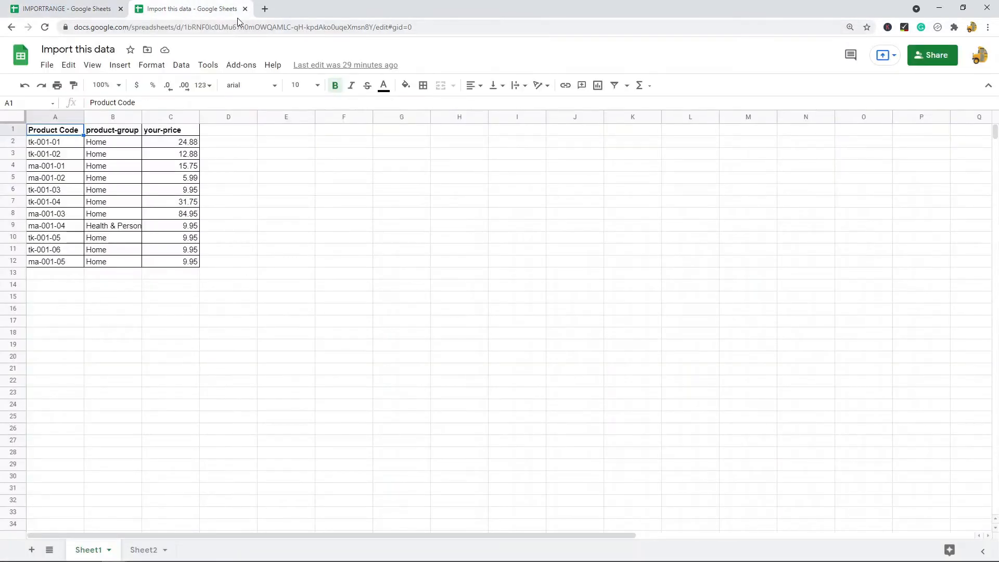
pyautogui.moveTo(179, 262); pyautogui.dragTo(57, 142)
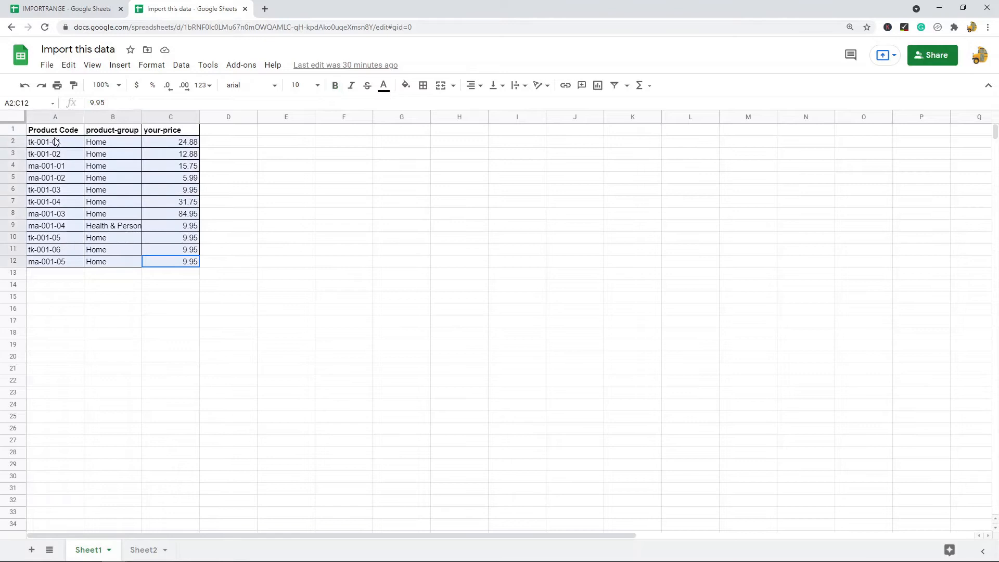
pyautogui.click(49, 9)
pyautogui.click(50, 132)
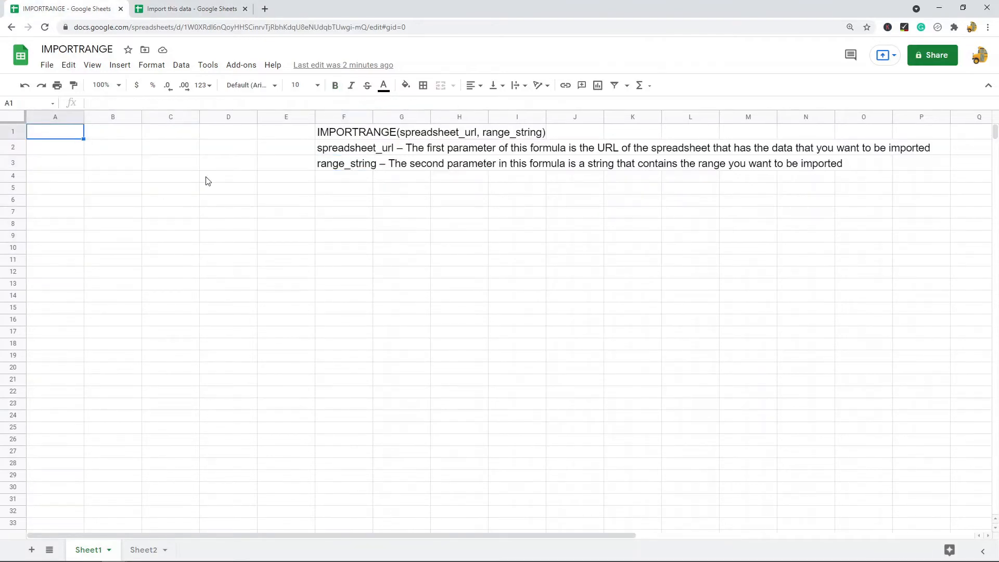
pyautogui.click(208, 9)
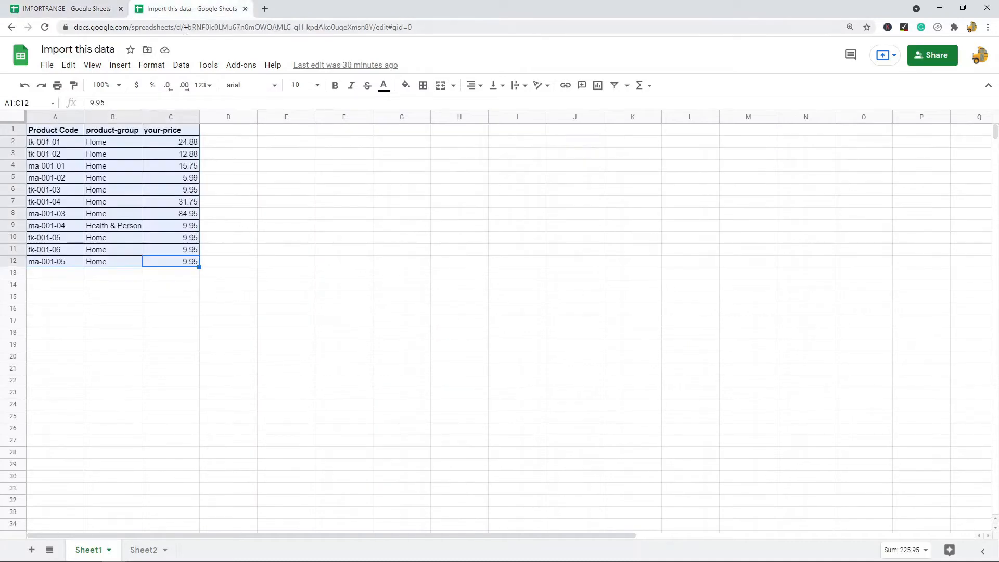
pyautogui.moveTo(185, 28); pyautogui.dragTo(375, 34)
pyautogui.hotkey('ctrl', 'c')
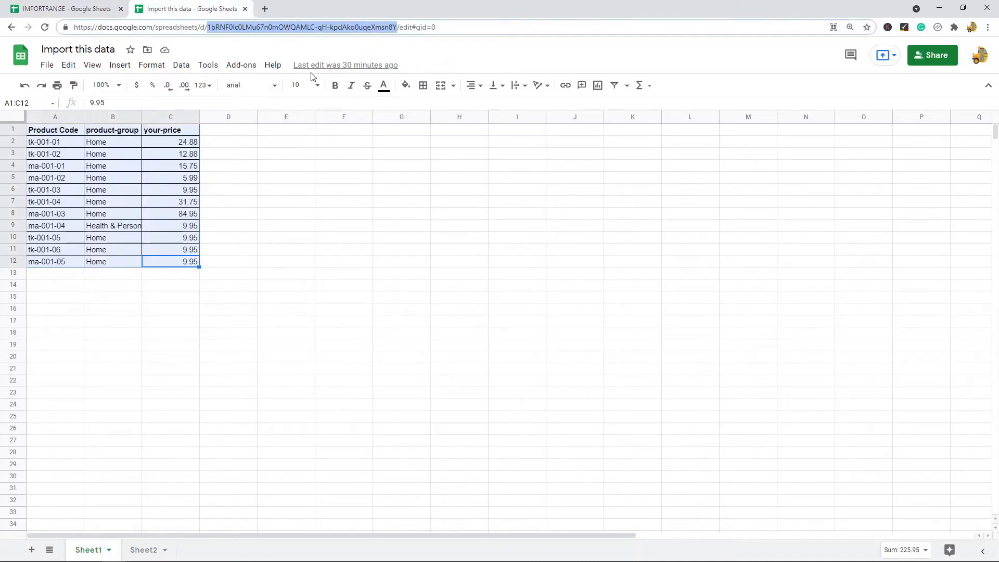
pyautogui.click(53, 8)
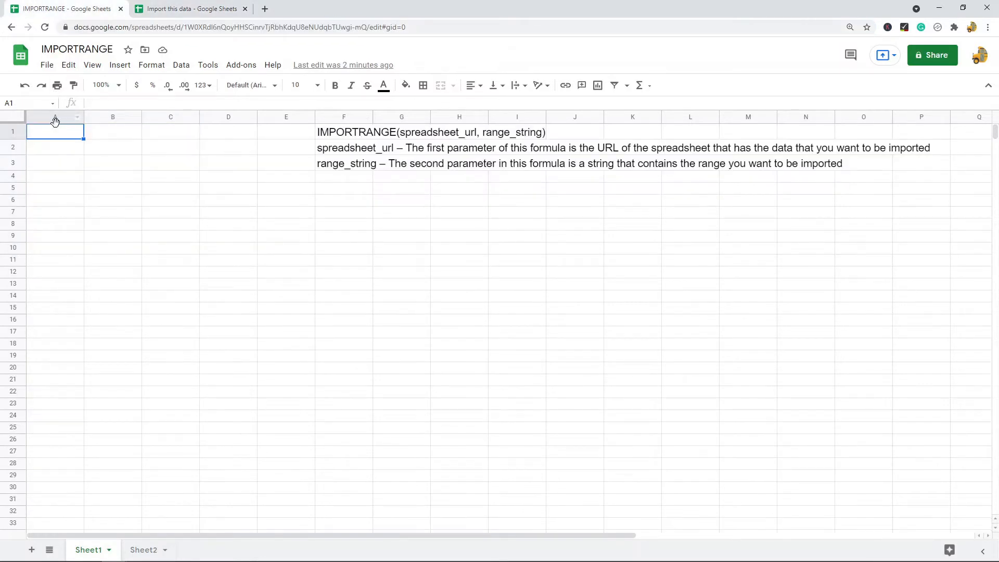
# Enter an IMPORTRANGE formula in A1 with the source ID and range 'Sheet1!A:C', which shows #REF! for now.
pyautogui.doubleClick(56, 140)
pyautogui.write('=imp')
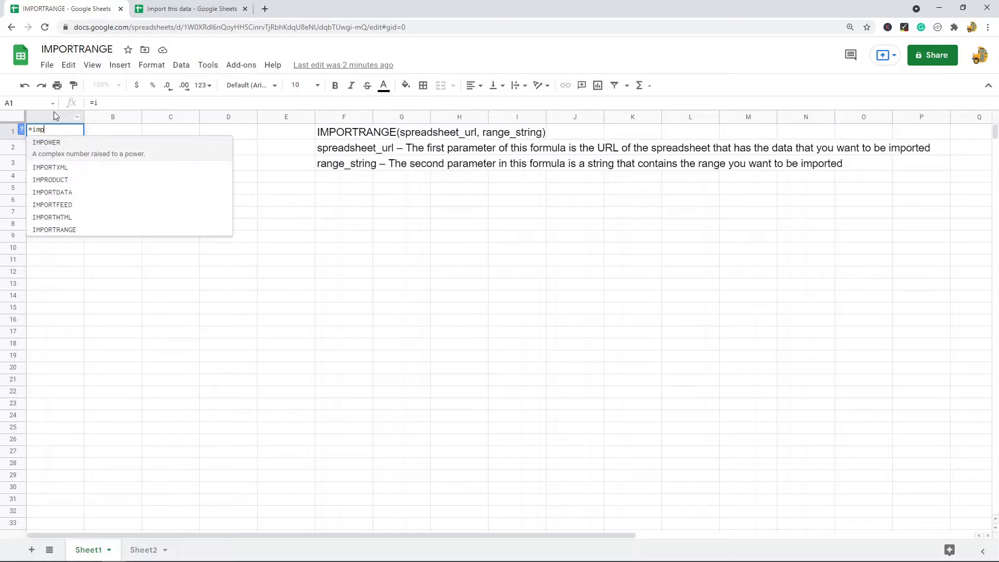
pyautogui.write('ortrange')
pyautogui.press('Tab')
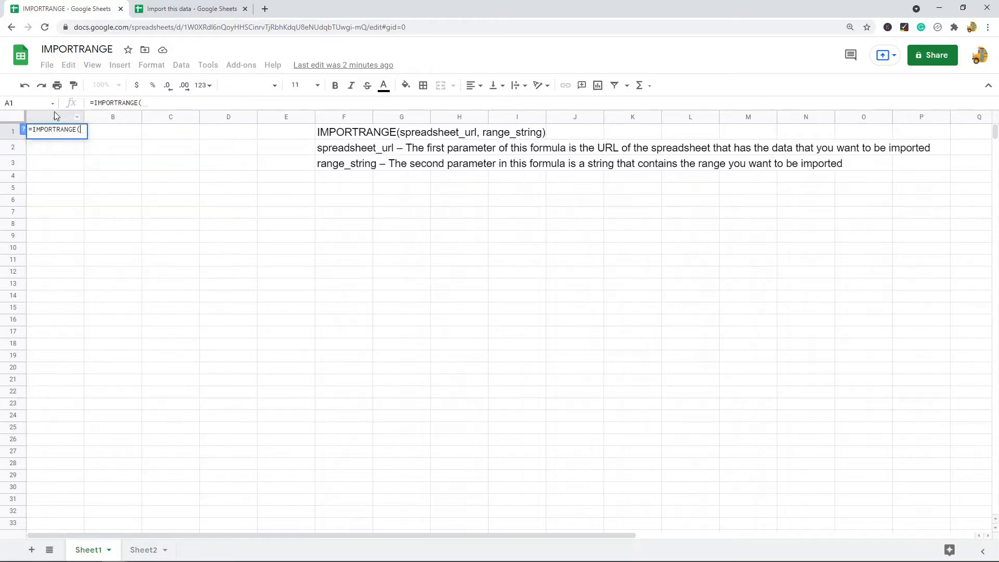
pyautogui.write('"')
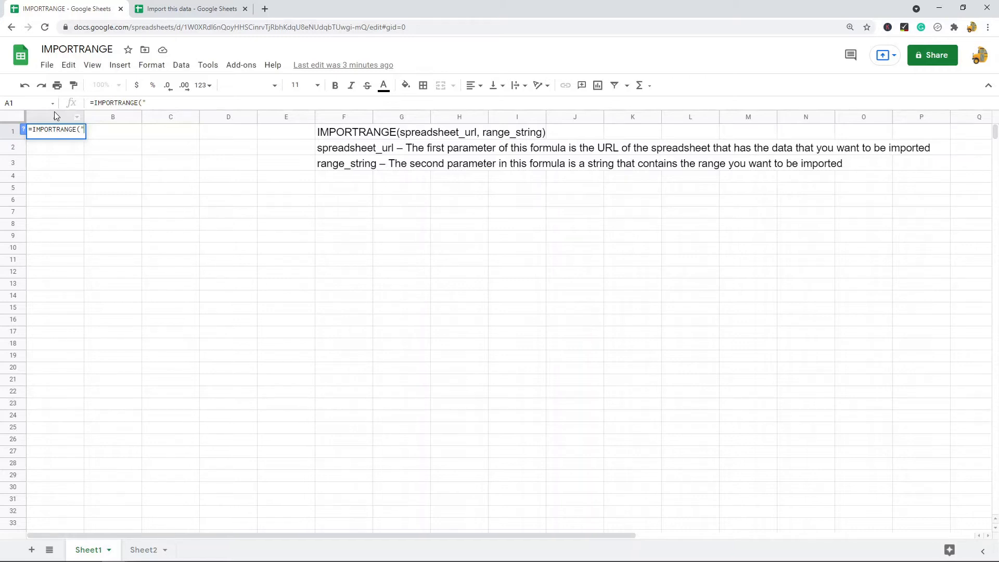
pyautogui.hotkey('ctrl', 'v')
pyautogui.write('"')
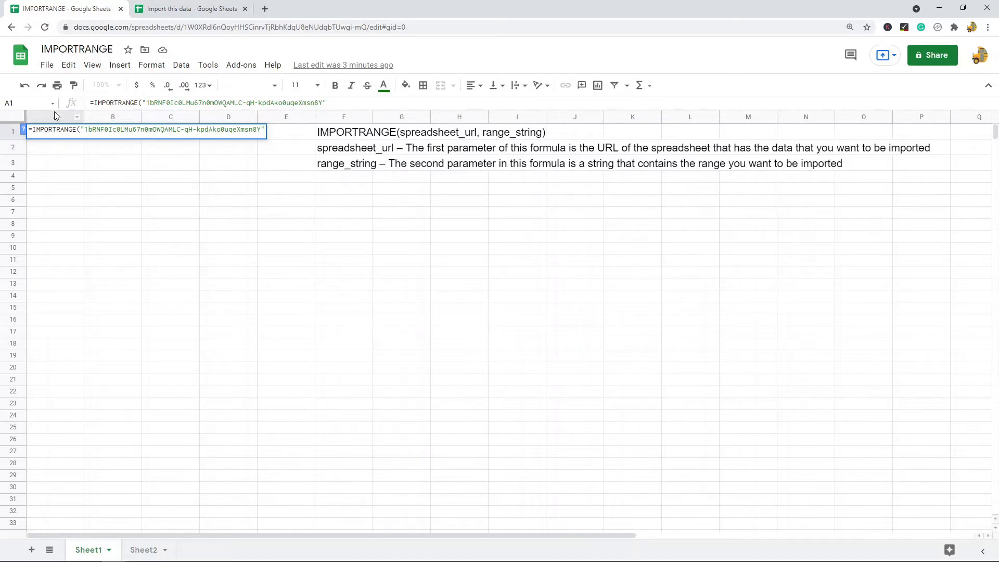
pyautogui.write(',')
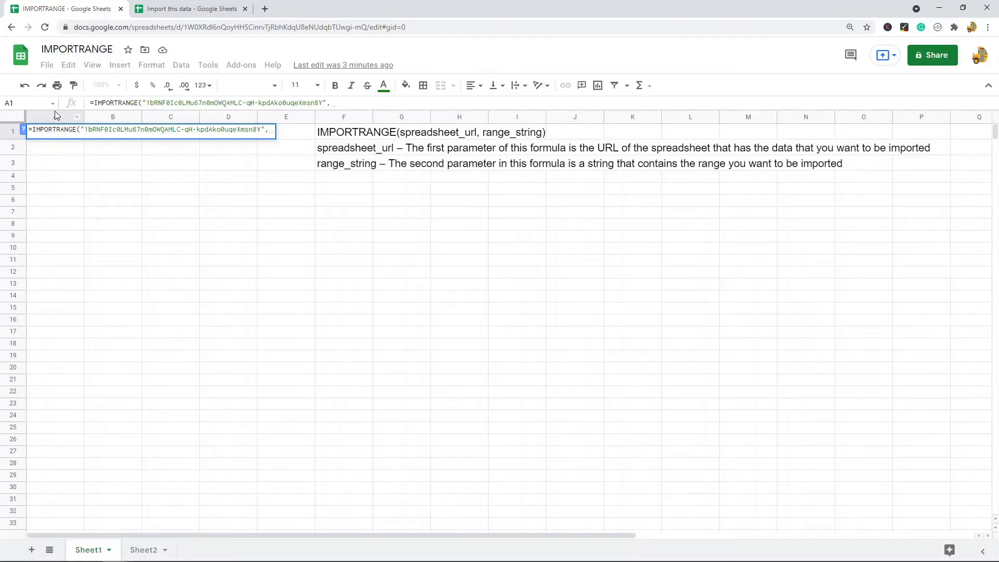
pyautogui.write('"')
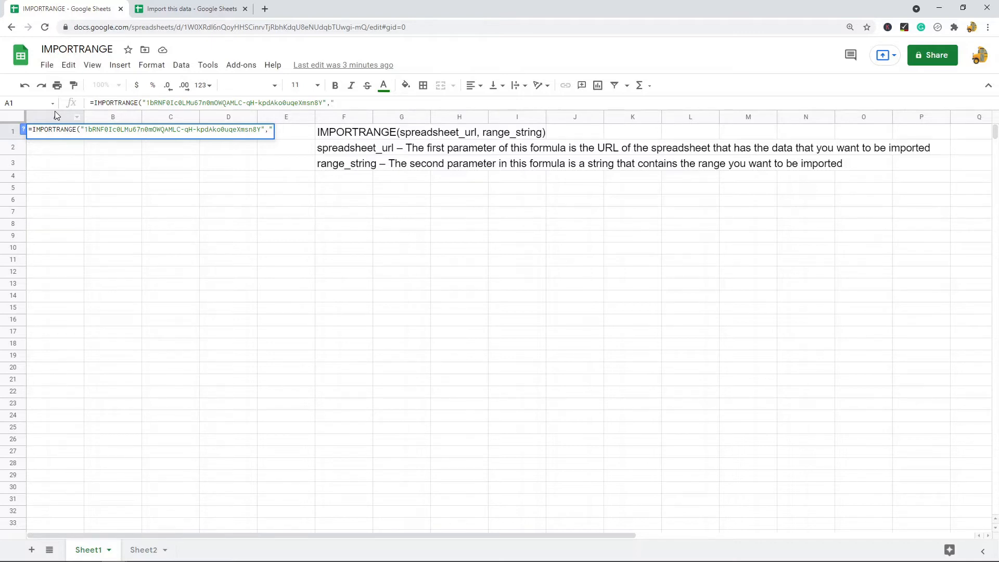
pyautogui.write('Sheet1!')
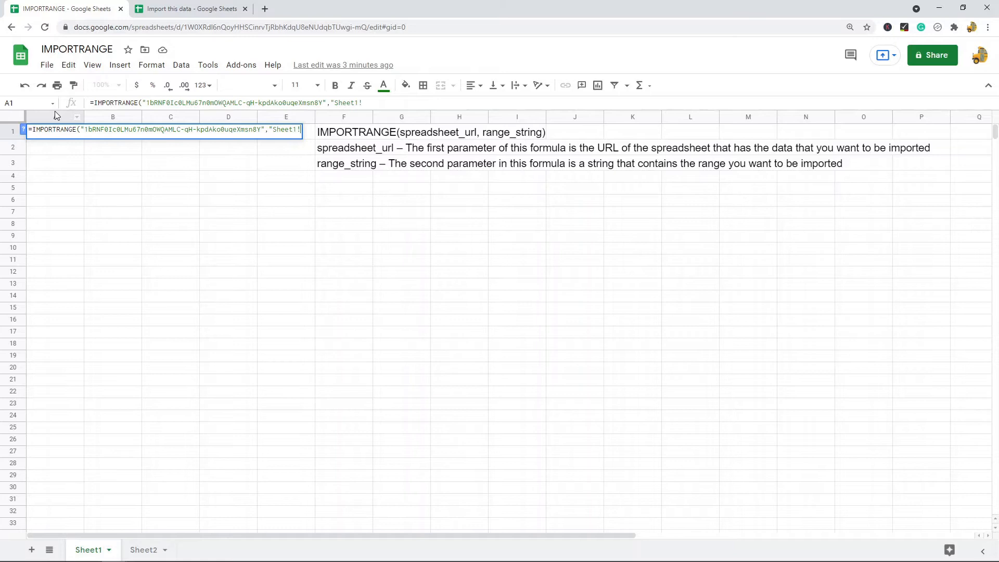
pyautogui.write('A:C')
pyautogui.write('")')
pyautogui.press('Return')
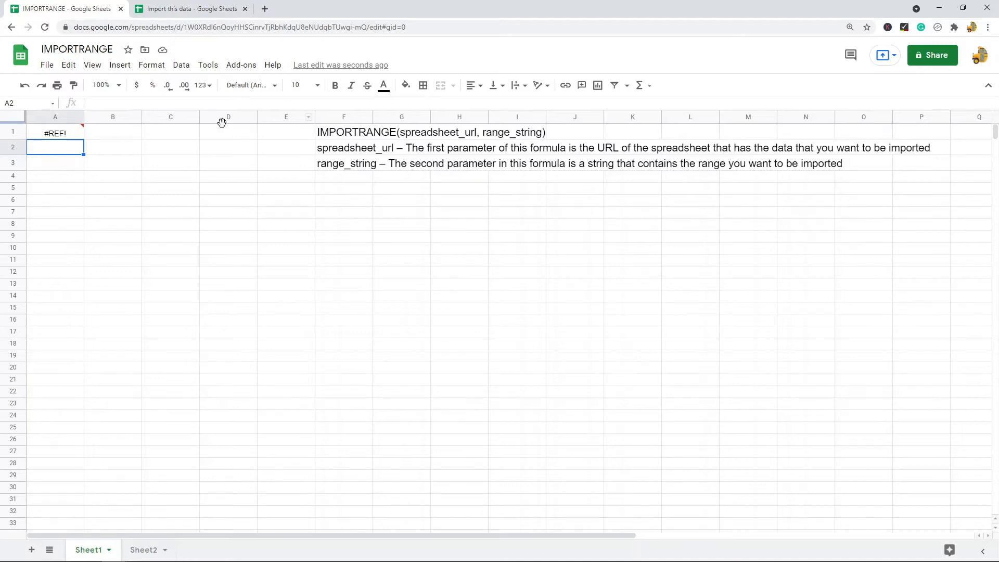
# Allow access between the spreadsheets and select A1:C12 to confirm the imported codes, groups and prices.
pyautogui.click(57, 132)
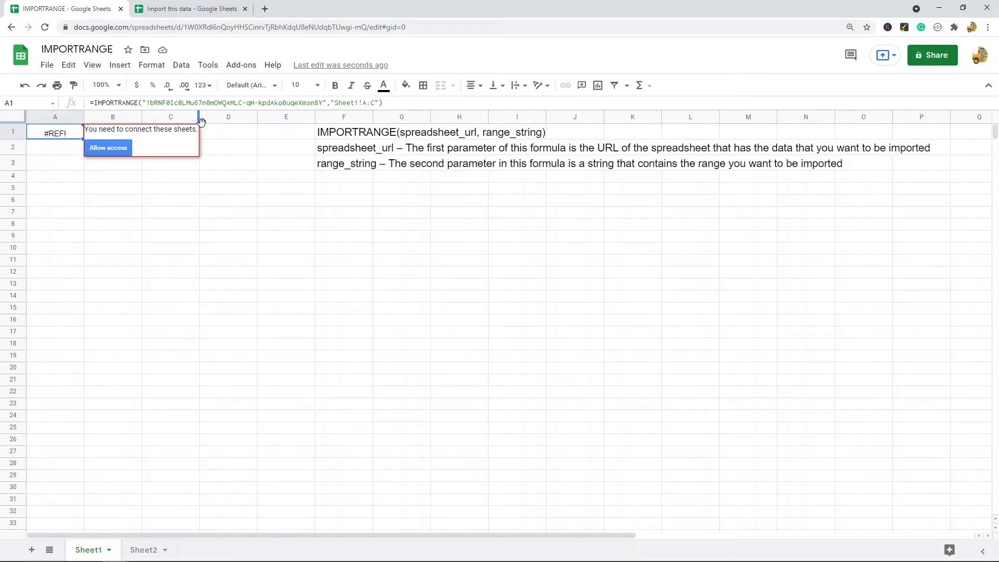
pyautogui.click(109, 149)
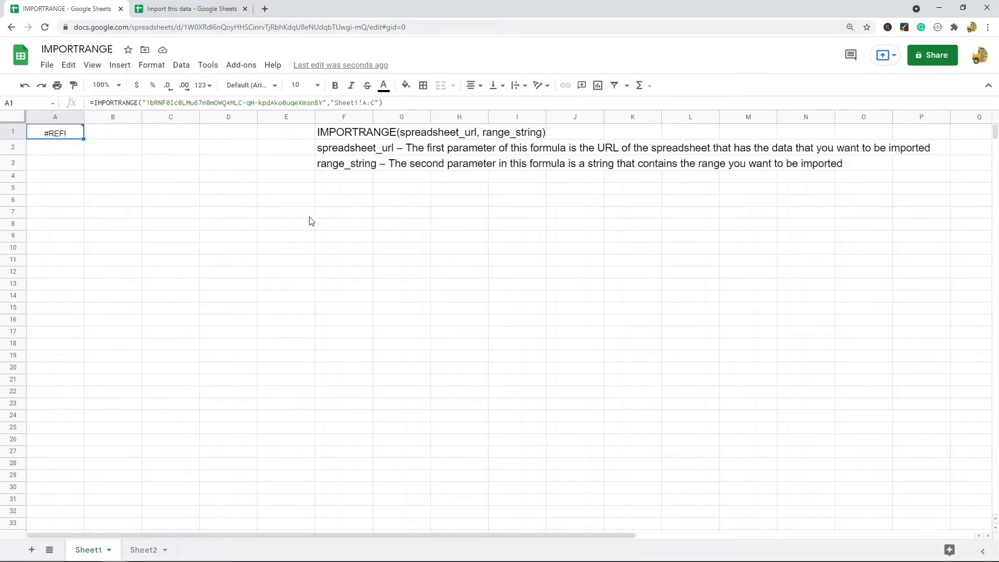
pyautogui.moveTo(174, 274); pyautogui.dragTo(52, 133)
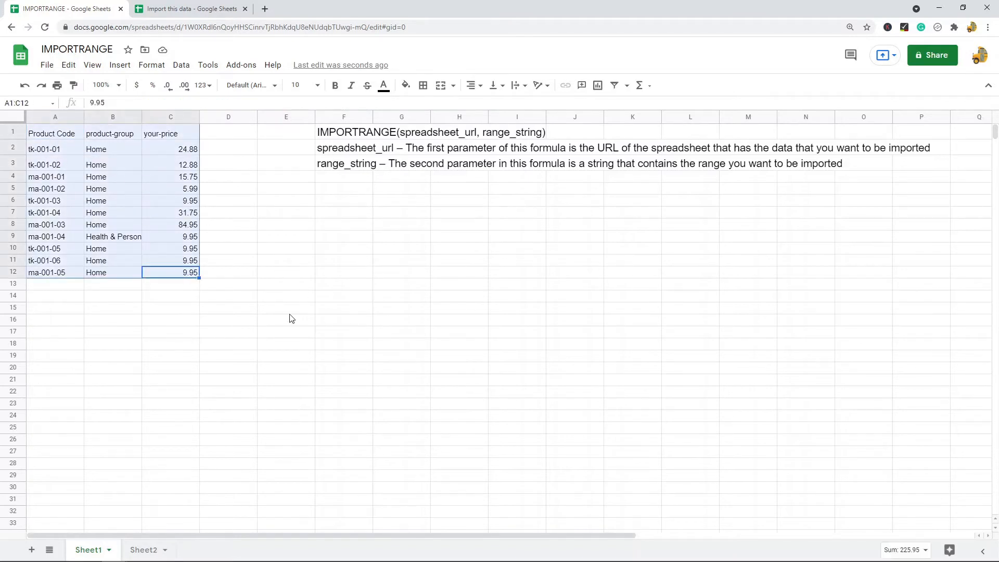
# Enter test values 43, 2 and 3 into A13:A15 of the source spreadsheet.
pyautogui.click(224, 9)
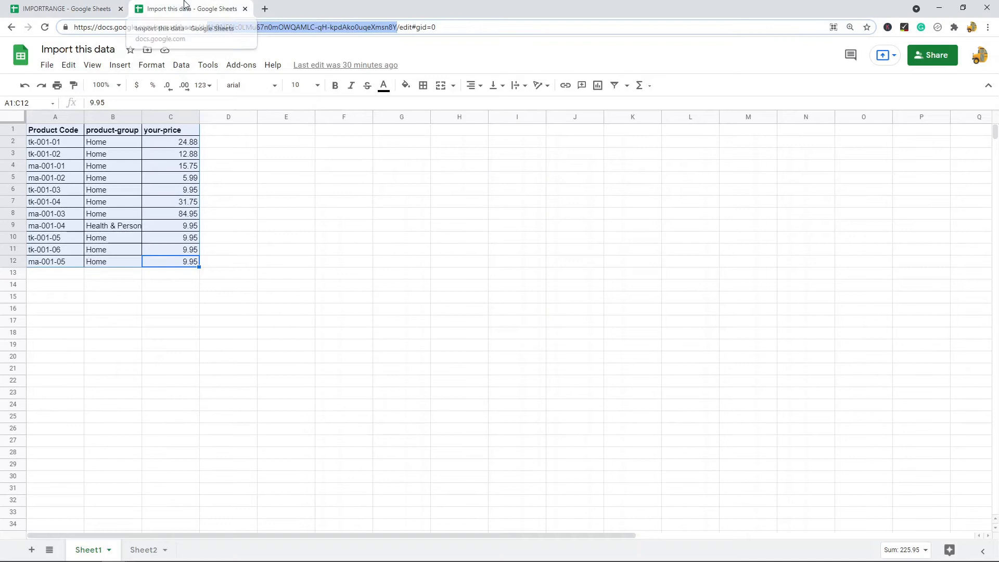
pyautogui.click(58, 282)
pyautogui.write('43')
pyautogui.press('Return')
pyautogui.write('2')
pyautogui.press('Return')
pyautogui.write('3')
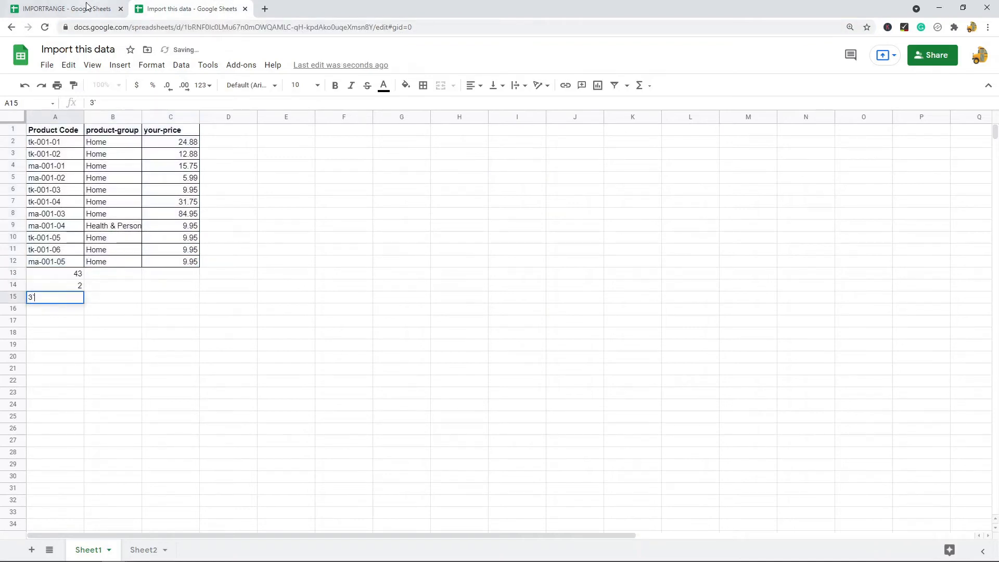
# Verify the new values appear in rows 13 to 15 of the IMPORTRANGE copy.
pyautogui.hotkey('ctrl', 'shift', 'Tab')
pyautogui.click(285, 321)
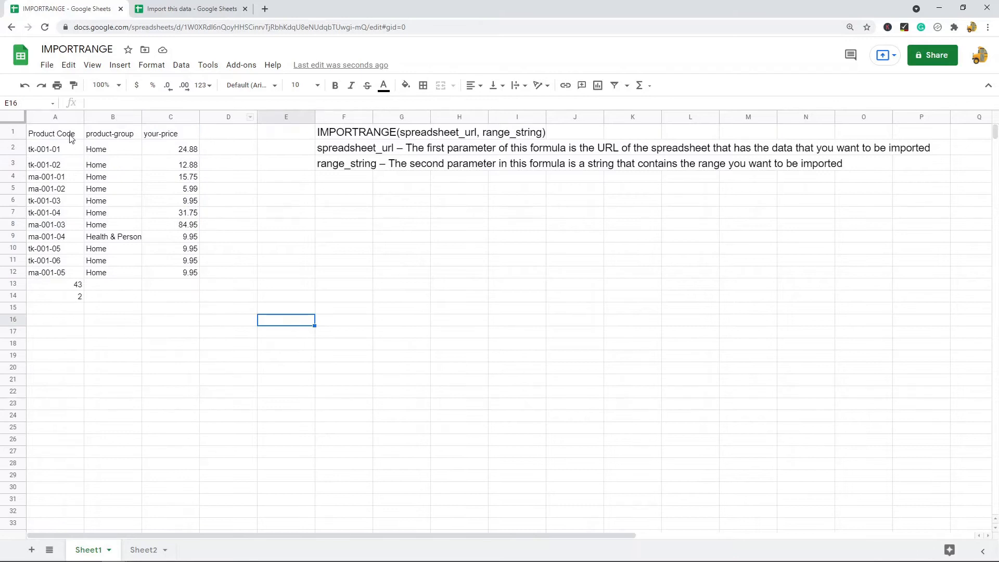
pyautogui.click(64, 298)
pyautogui.click(61, 308)
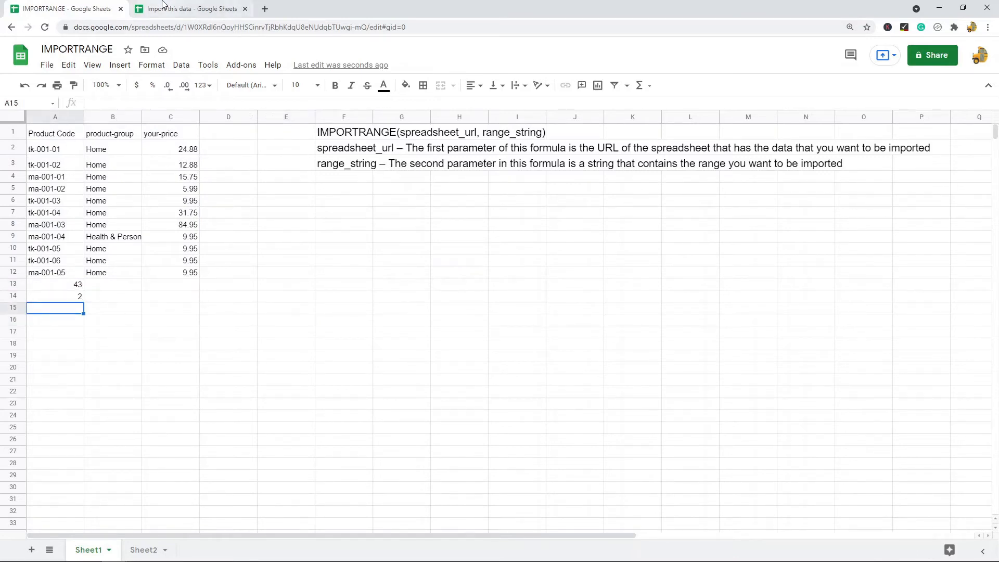
# Delete the test values from the source's A13:A15 and return to the IMPORTRANGE spreadsheet.
pyautogui.hotkey('ctrl', 'Tab')
pyautogui.click(92, 323)
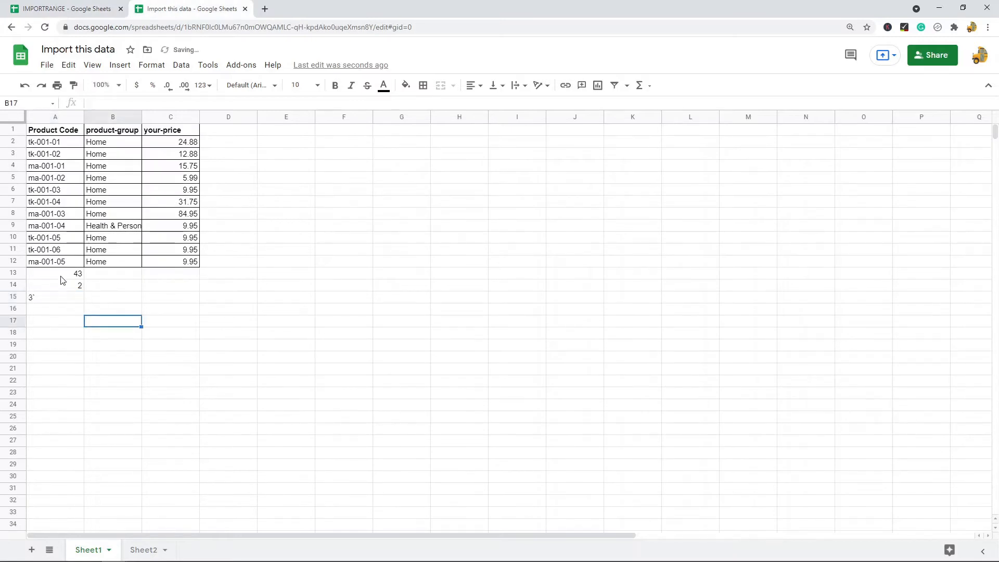
pyautogui.moveTo(63, 273); pyautogui.dragTo(64, 297)
pyautogui.press('Delete')
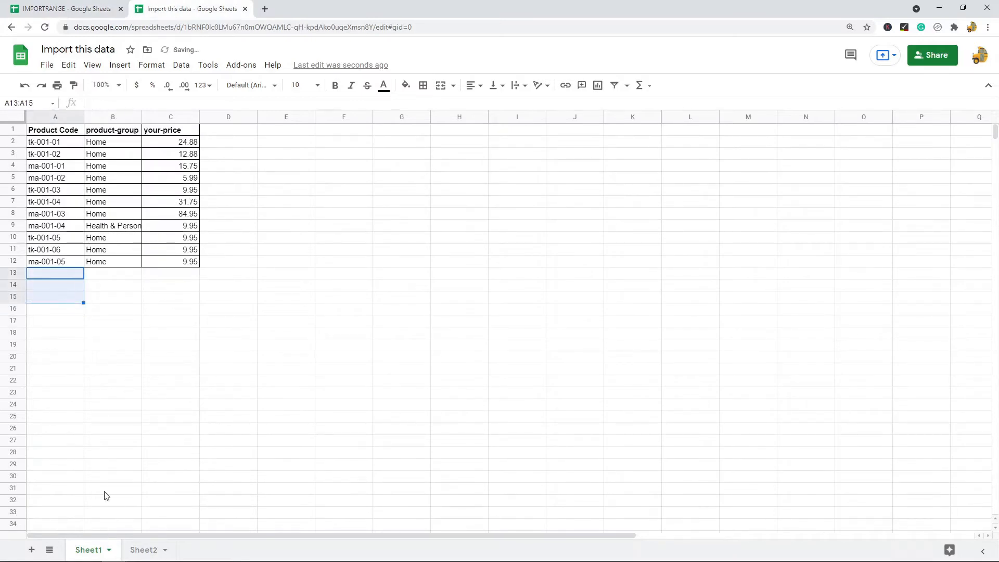
pyautogui.click(156, 429)
pyautogui.click(148, 547)
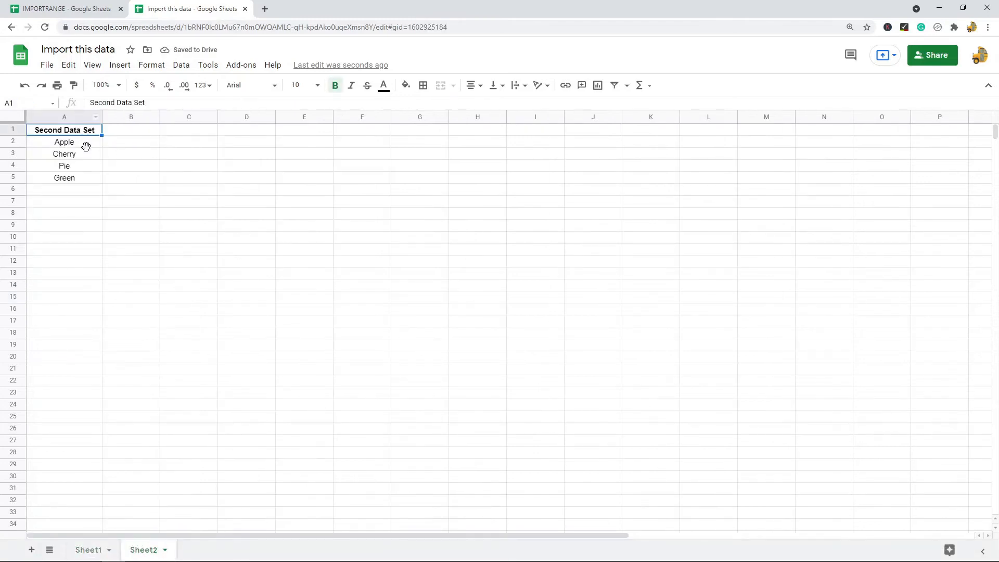
pyautogui.click(102, 548)
pyautogui.click(67, 9)
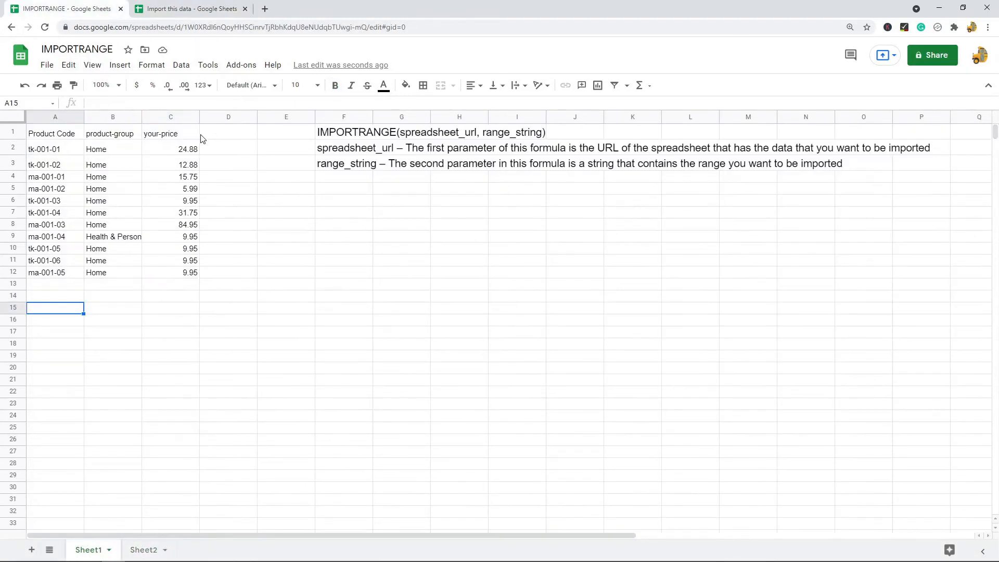
# Inspect A1's import formula and Sheet2's array template, then go back to the source's product table.
pyautogui.click(60, 135)
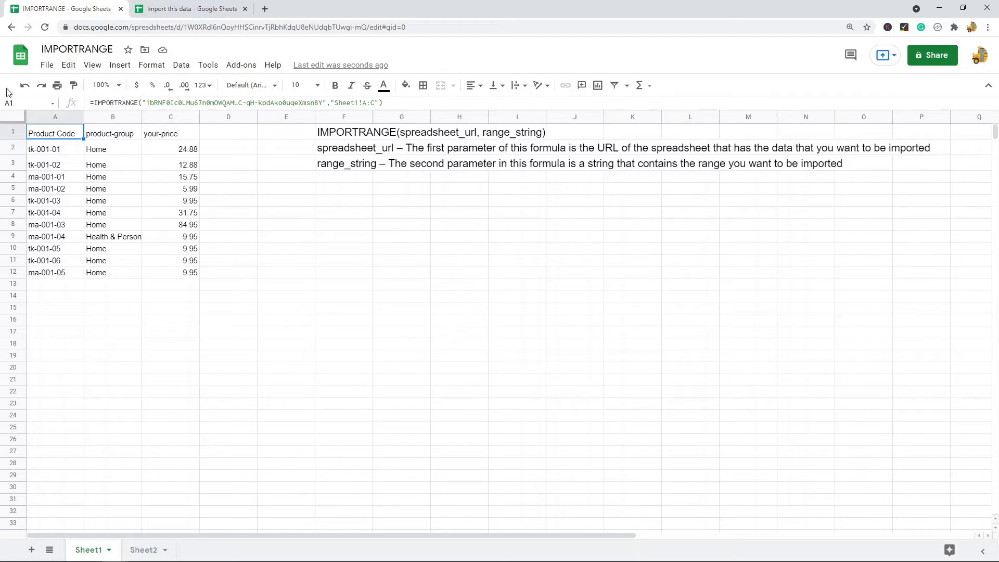
pyautogui.click(144, 549)
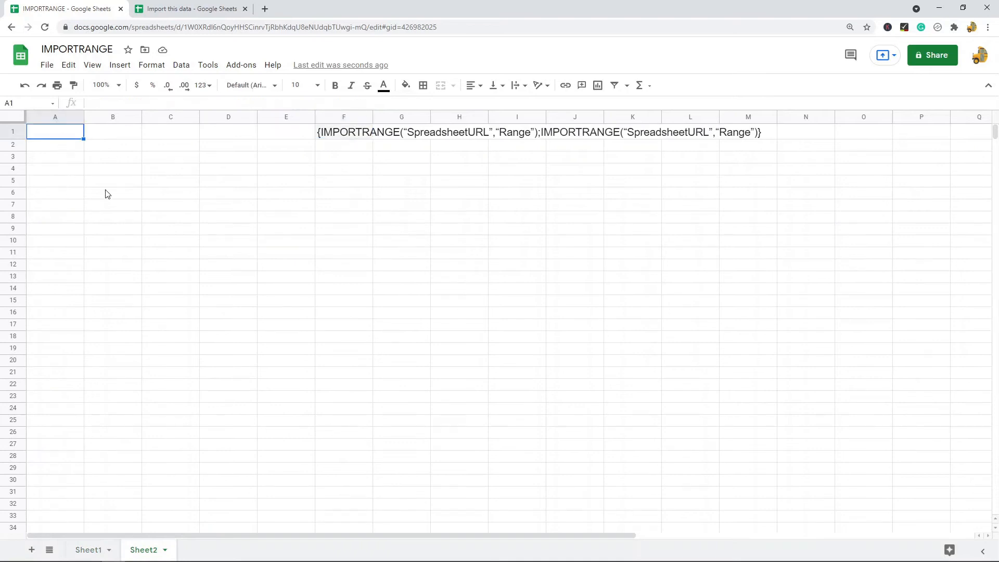
pyautogui.click(156, 9)
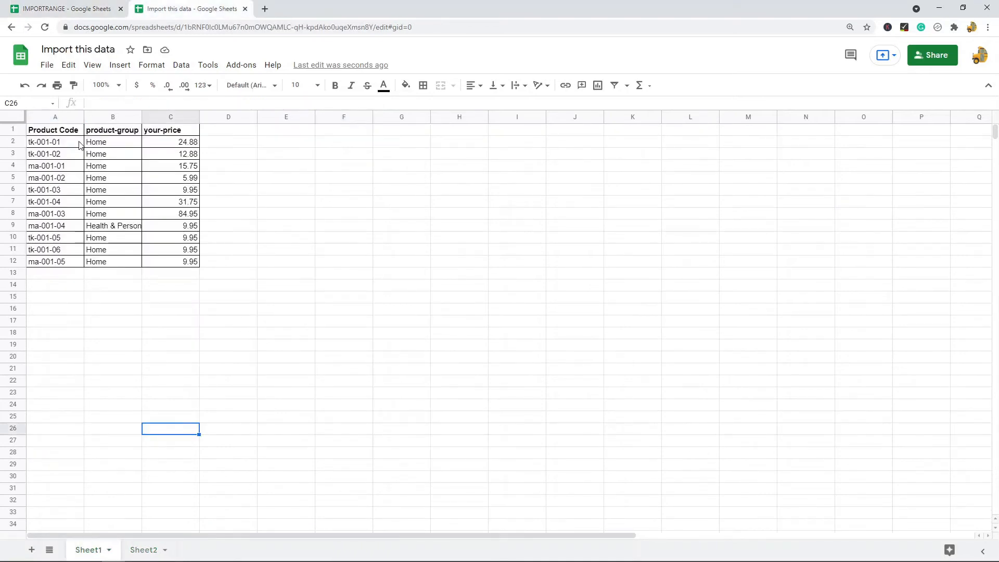
# Inspect the source's Second Data Set in Sheet2 A1:A5, then view the two-IMPORTRANGE template in F1.
pyautogui.click(54, 119)
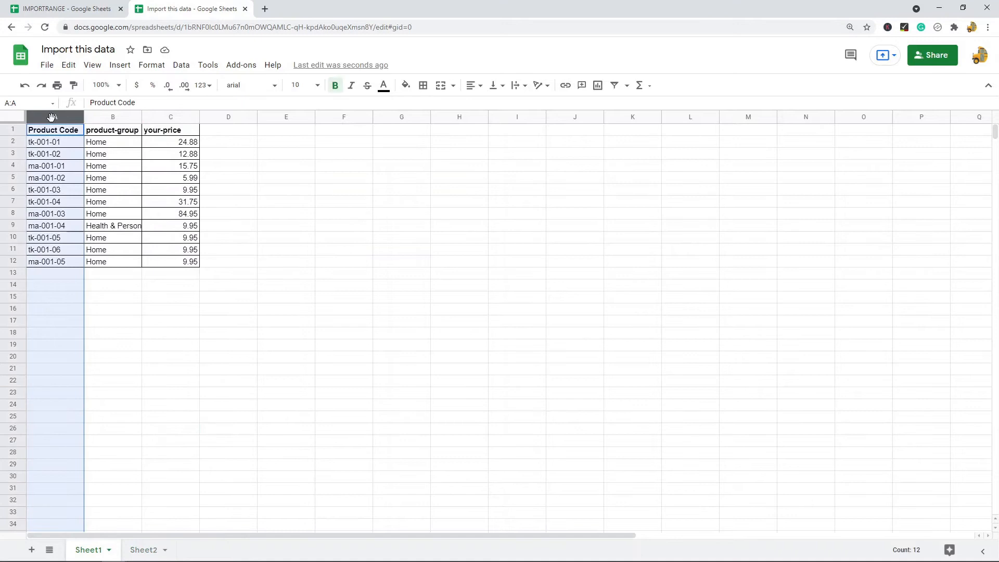
pyautogui.click(57, 264)
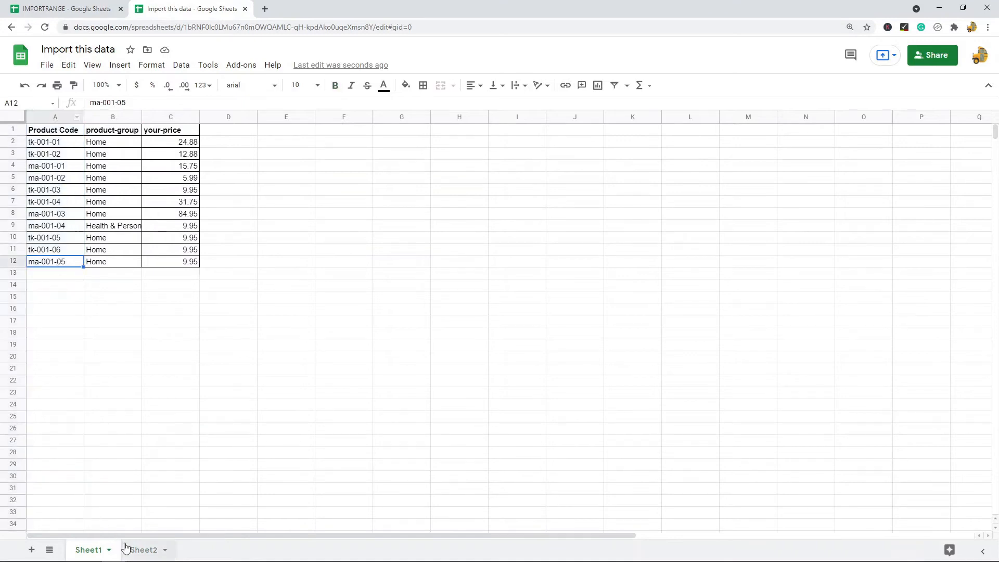
pyautogui.click(144, 549)
pyautogui.moveTo(67, 135); pyautogui.dragTo(73, 179)
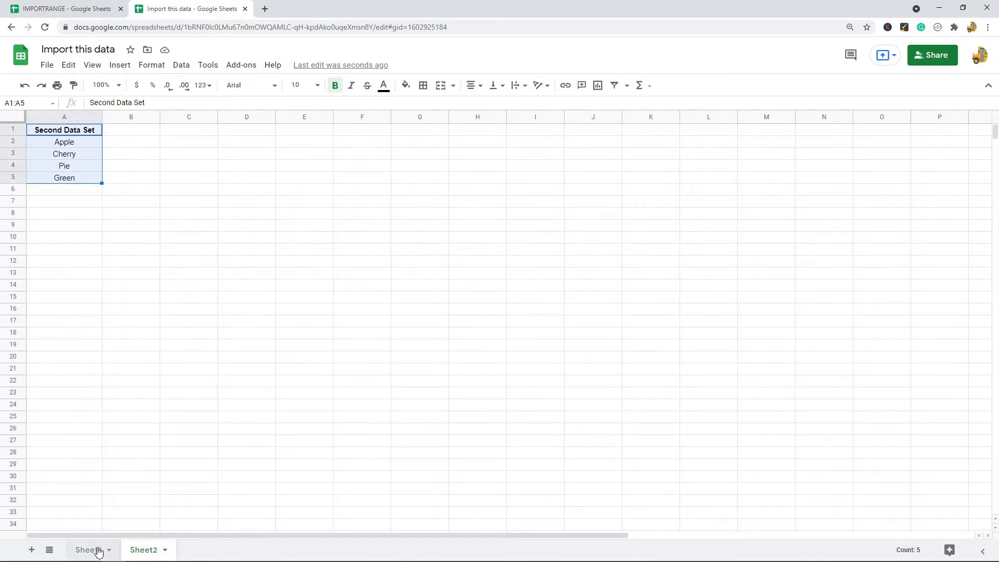
pyautogui.click(96, 550)
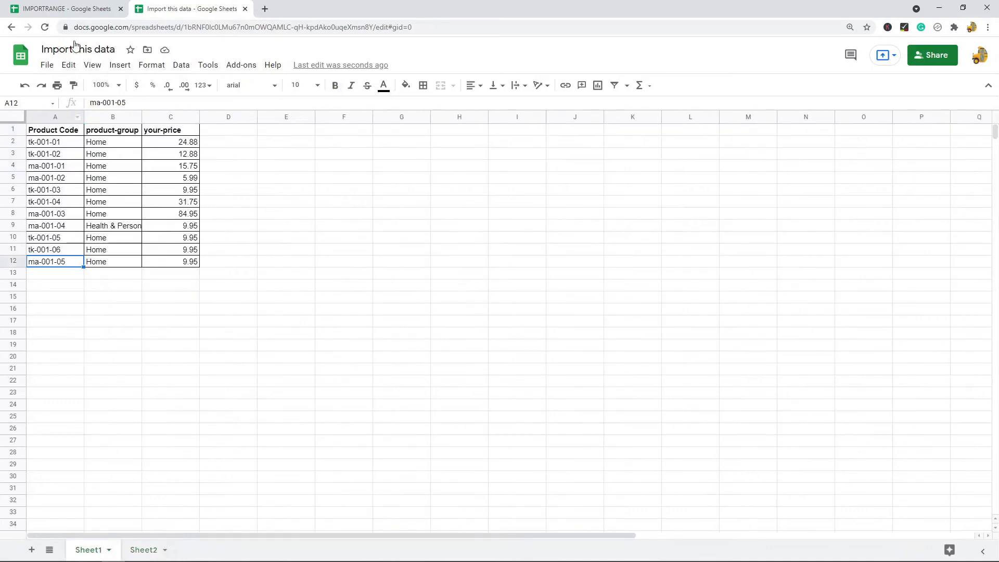
pyautogui.click(91, 9)
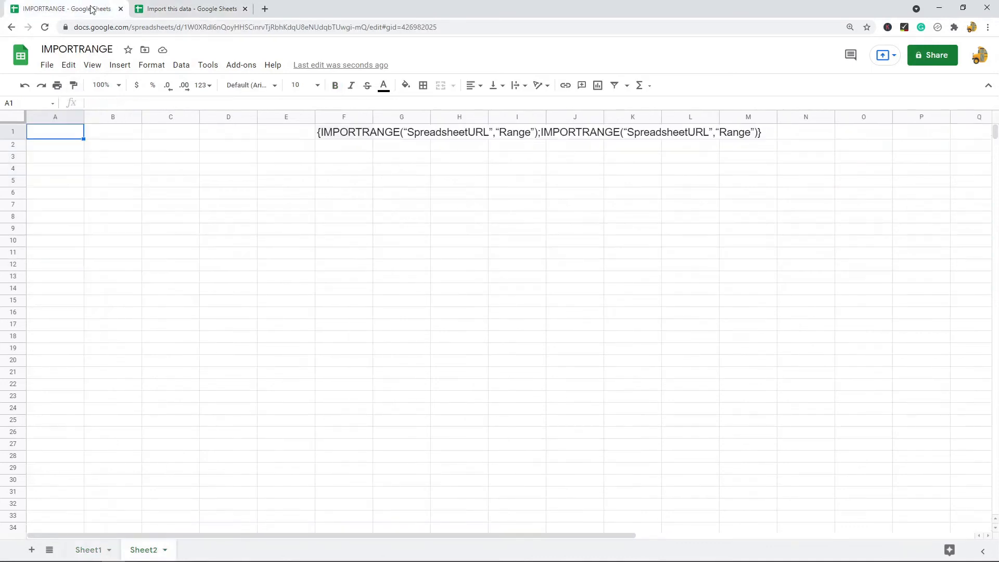
pyautogui.click(353, 135)
pyautogui.click(434, 292)
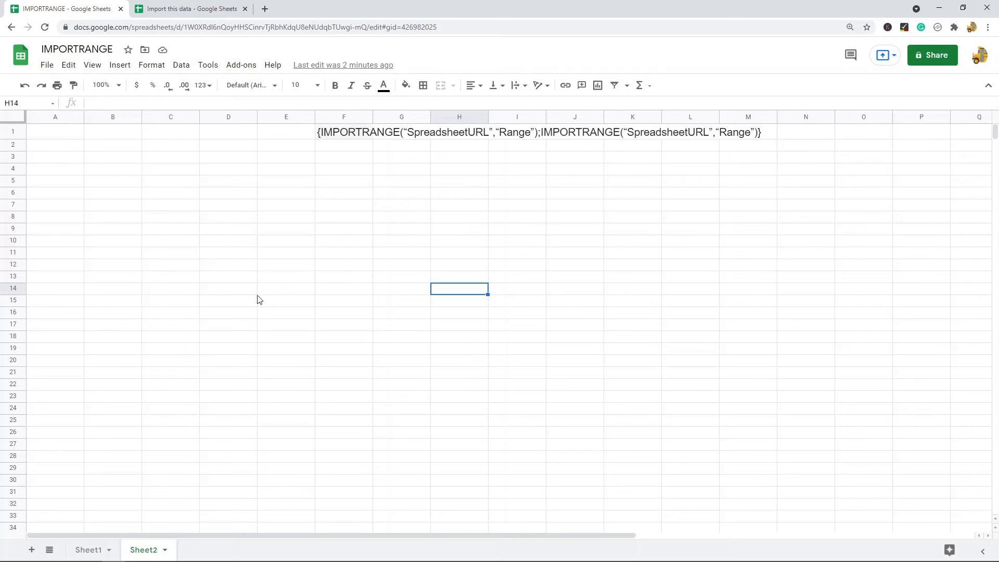
# Copy the source spreadsheet ID and start an IMPORTRANGE formula in Sheet2's A1 with it.
pyautogui.click(188, 8)
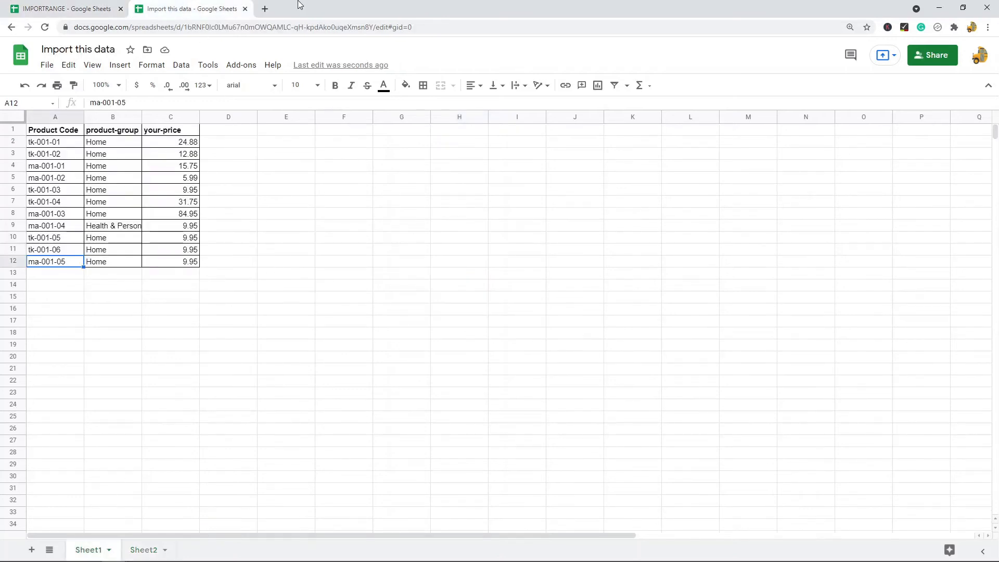
pyautogui.moveTo(186, 27); pyautogui.dragTo(373, 31)
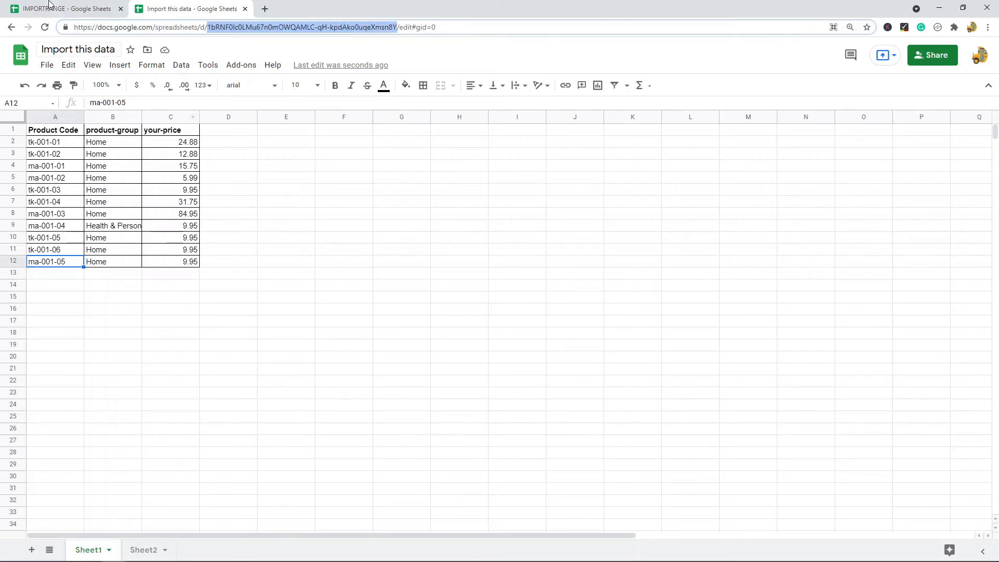
pyautogui.click(54, 8)
pyautogui.click(63, 137)
pyautogui.doubleClick(66, 132)
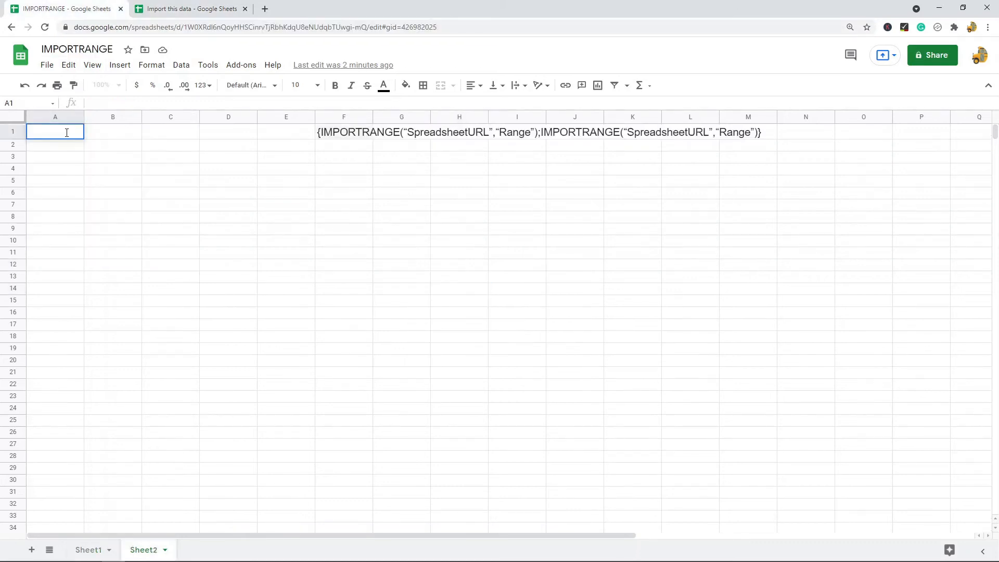
pyautogui.write('=importra')
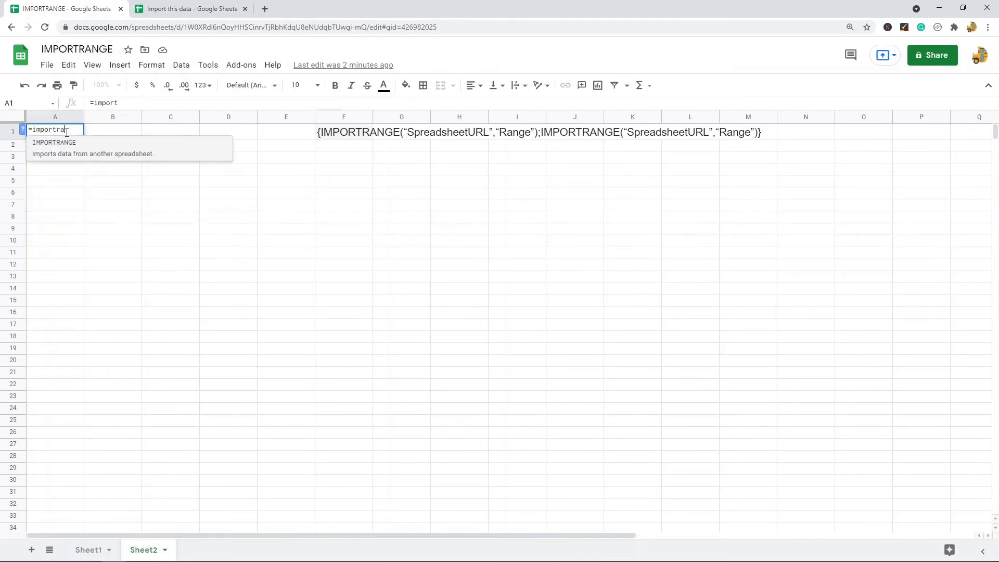
pyautogui.press('Tab')
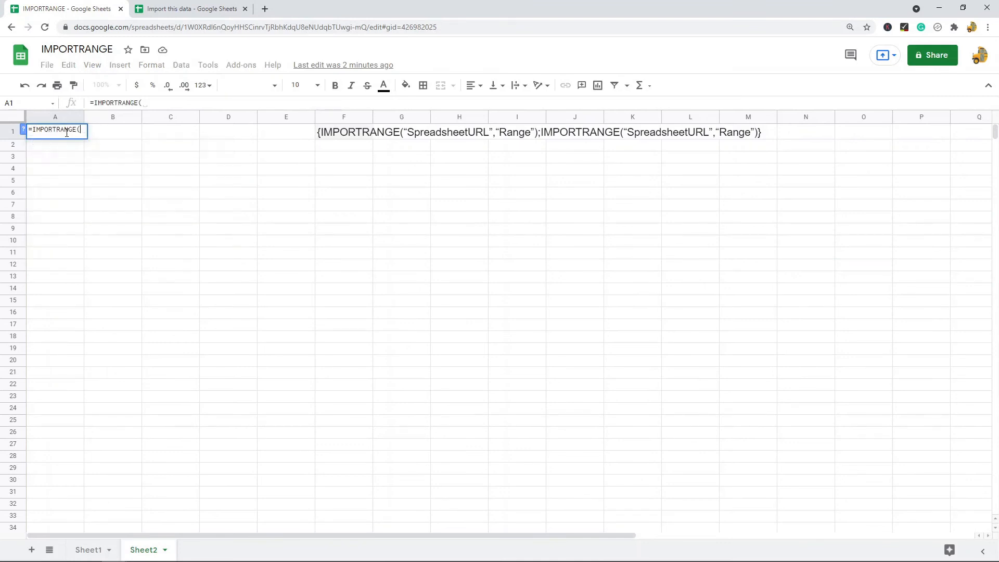
pyautogui.write('"')
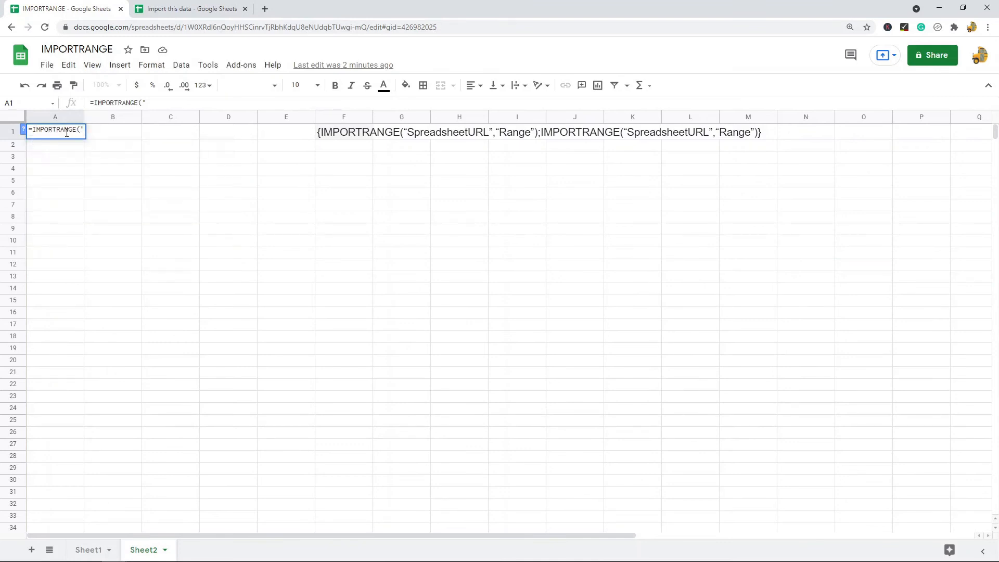
# Complete the range as 'Sheet1!A1:A12', adding the missing !, and commit the formula.
pyautogui.write('",')
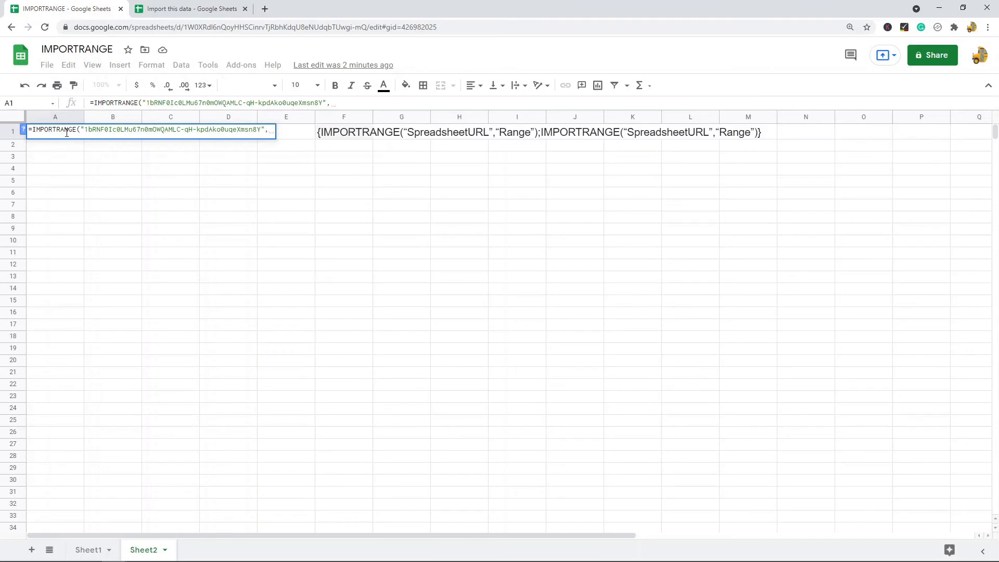
pyautogui.write('S')
pyautogui.press('BackSpace')
pyautogui.write('"Sheet1')
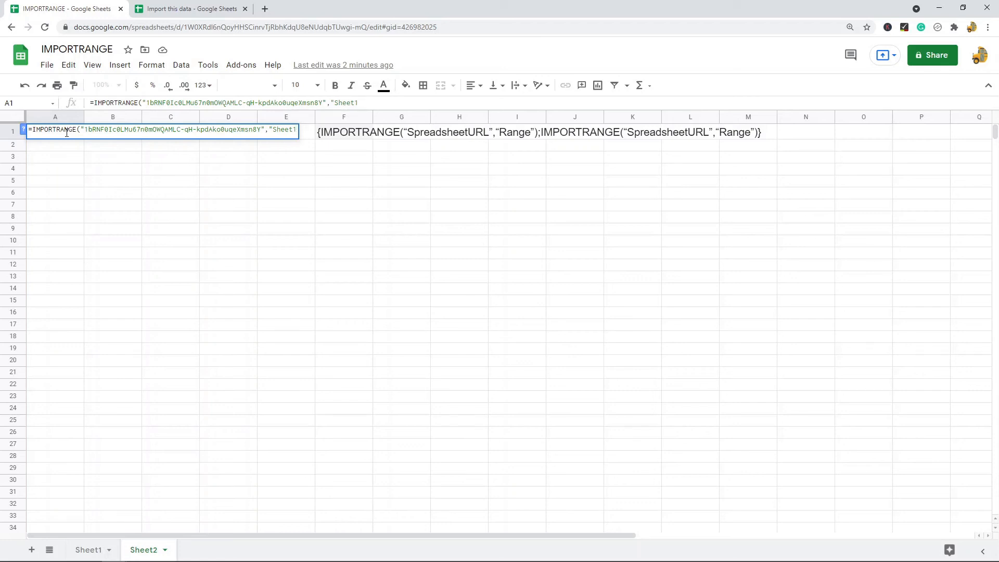
pyautogui.write('A1:A12')
pyautogui.click(360, 102)
pyautogui.write('!')
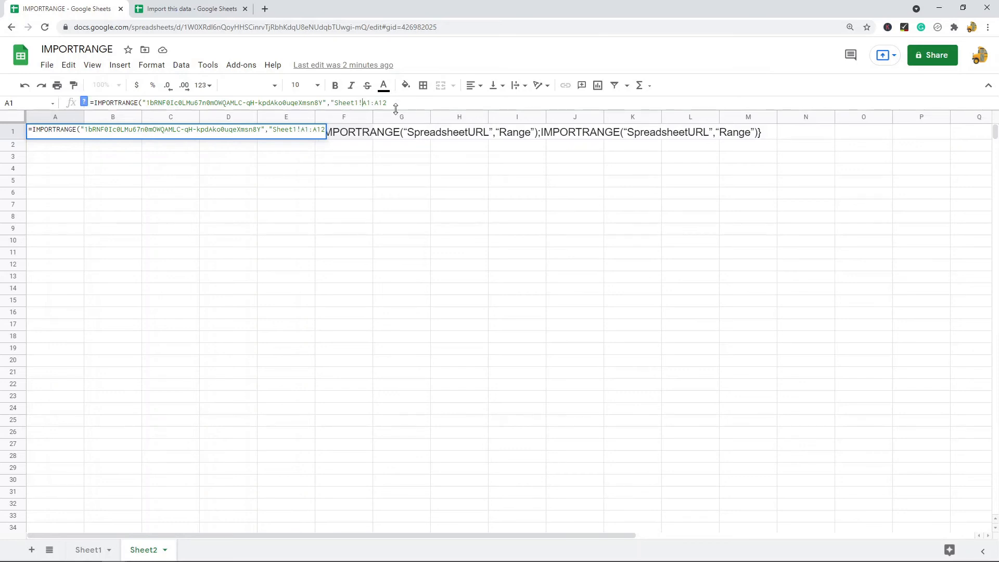
pyautogui.click(398, 102)
pyautogui.write(')')
pyautogui.press('Return')
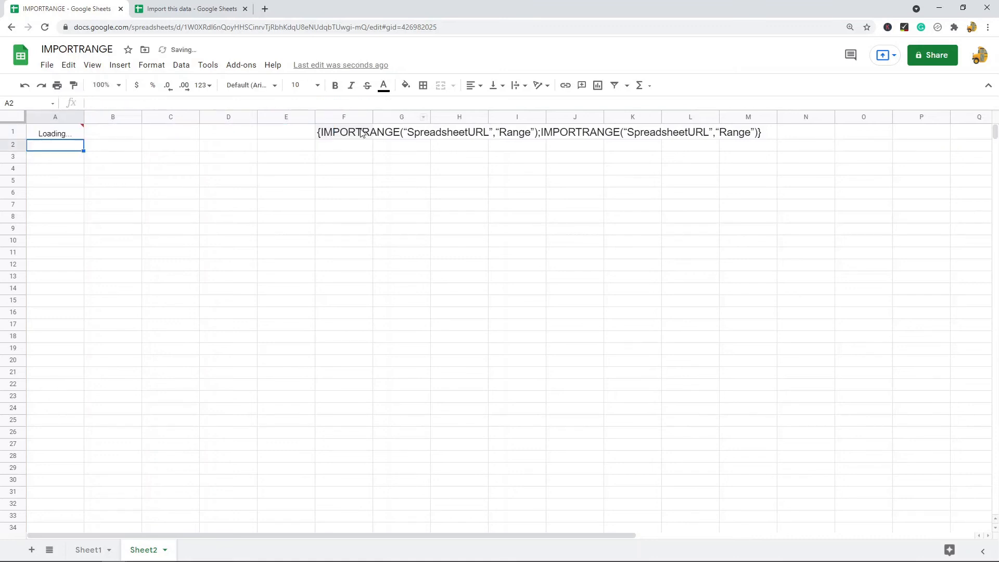
# Check A1's formula and glance at the source Import this data spreadsheet.
pyautogui.click(74, 135)
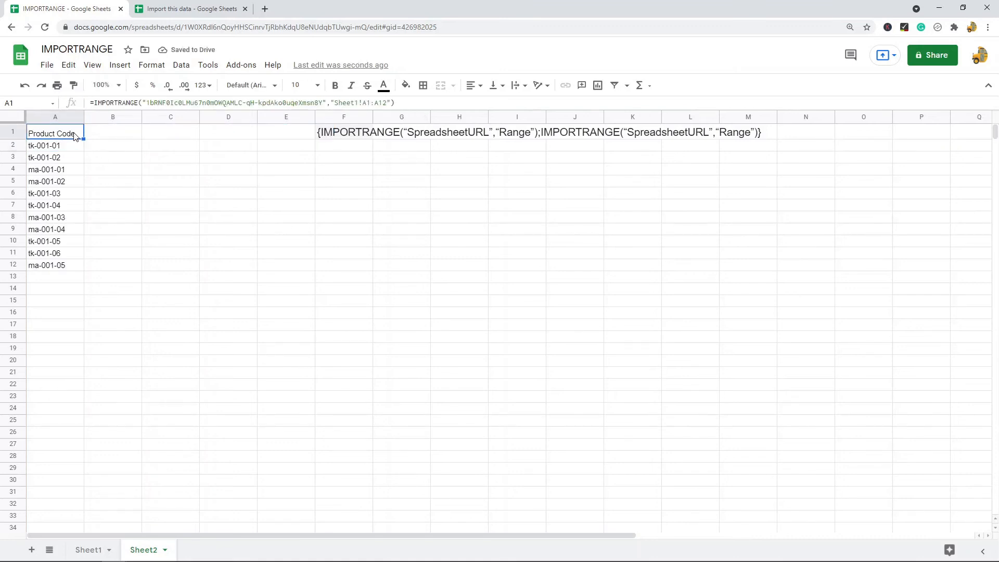
pyautogui.click(188, 9)
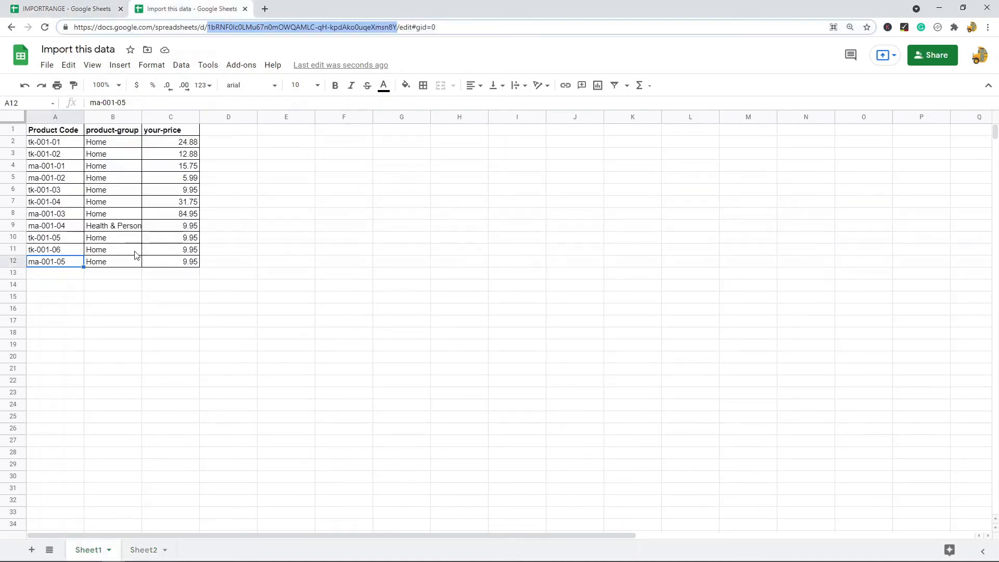
pyautogui.click(46, 133)
pyautogui.click(61, 266)
pyautogui.click(87, 8)
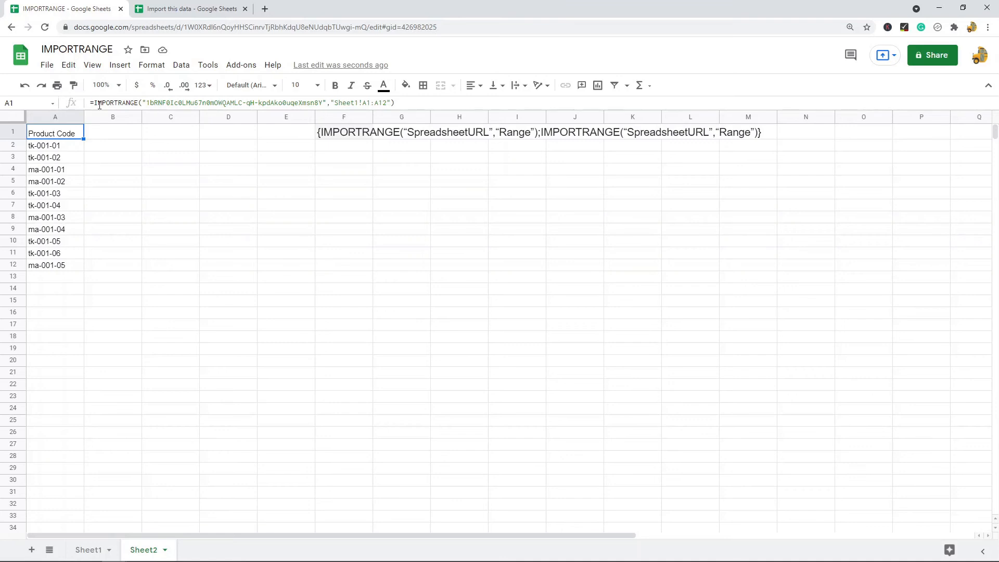
# Wrap A1's formula in an opening brace and duplicate the IMPORTRANGE call after a semicolon.
pyautogui.click(96, 103)
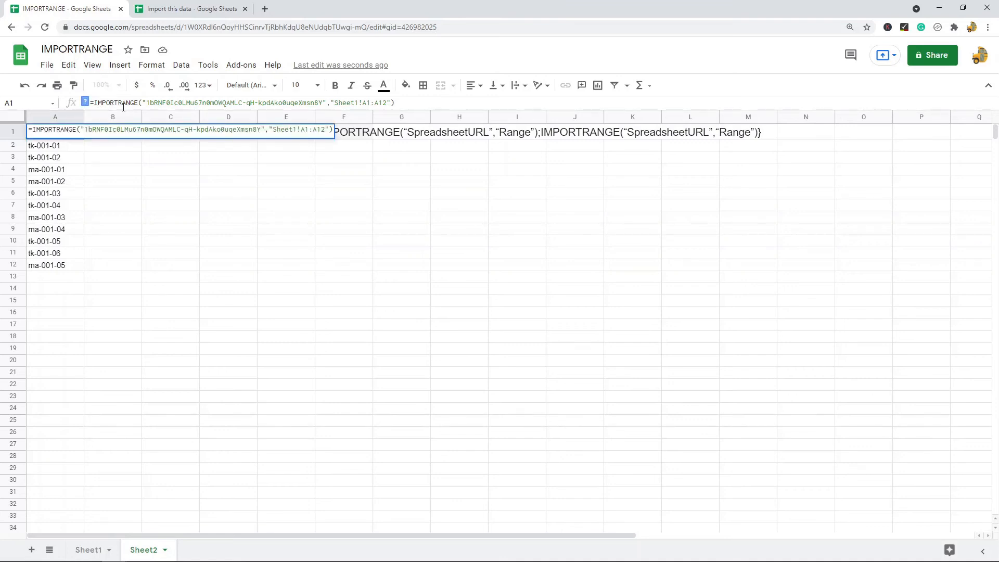
pyautogui.write('{')
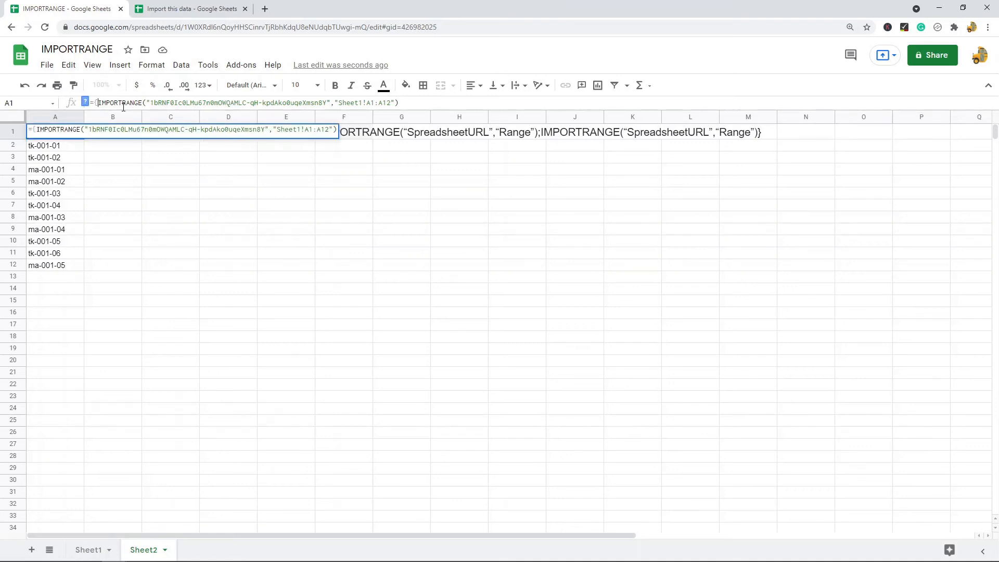
pyautogui.click(427, 103)
pyautogui.write(';')
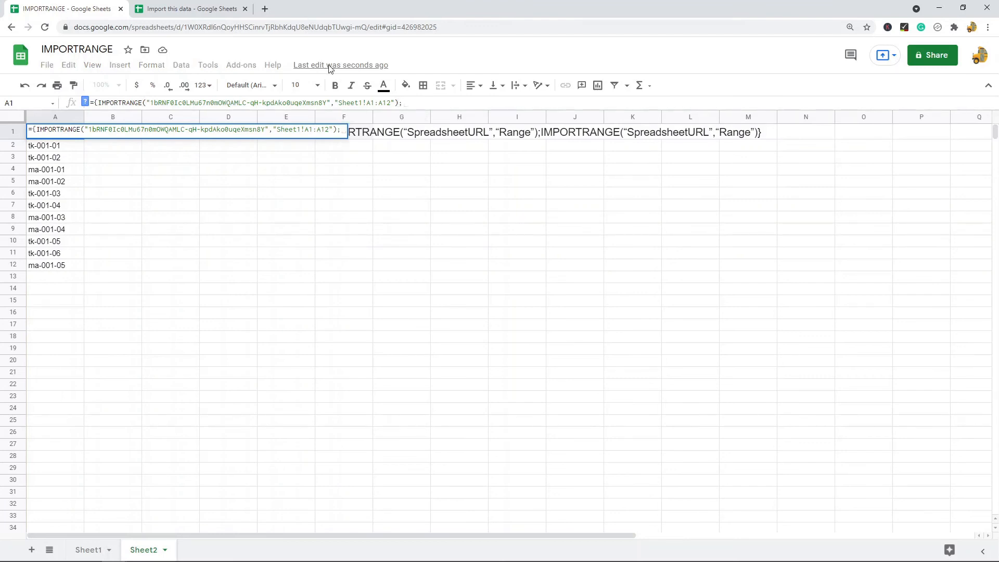
pyautogui.moveTo(399, 103); pyautogui.dragTo(101, 107)
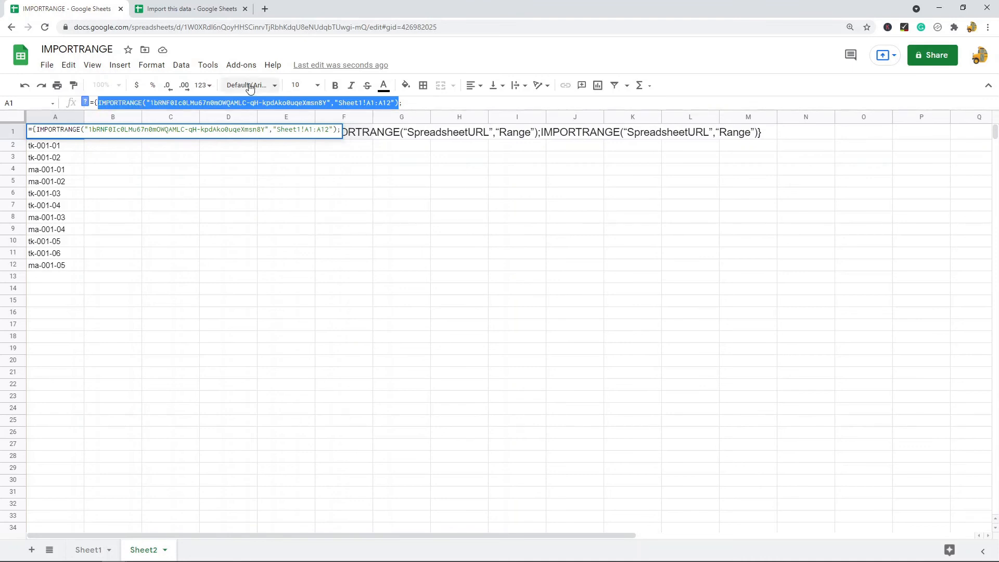
pyautogui.hotkey('ctrl', 'c')
pyautogui.click(418, 103)
pyautogui.hotkey('ctrl', 'v')
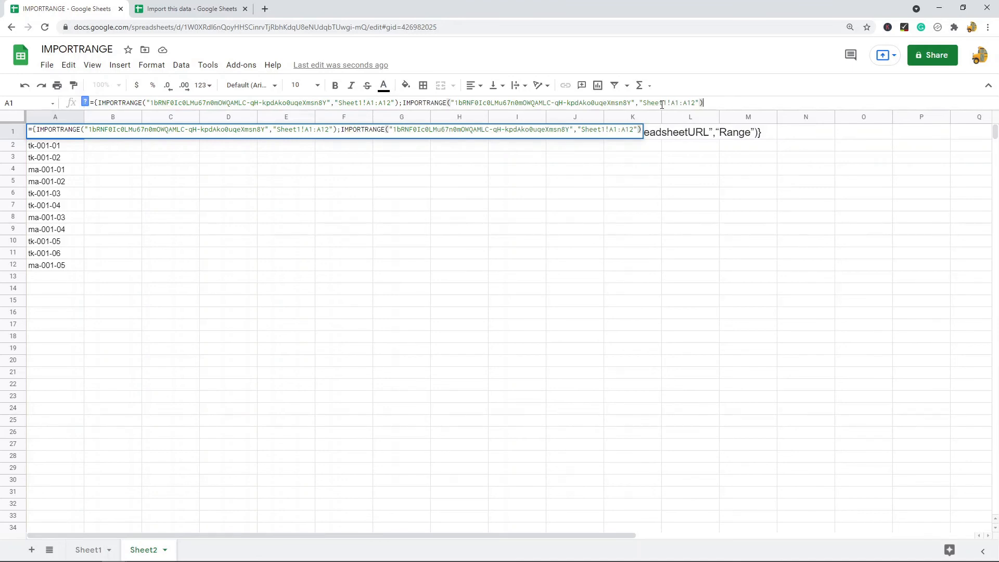
# Change the second call's range to 'Sheet2!A1:A100' and close the array with a brace.
pyautogui.click(664, 104)
pyautogui.press('BackSpace')
pyautogui.write('2')
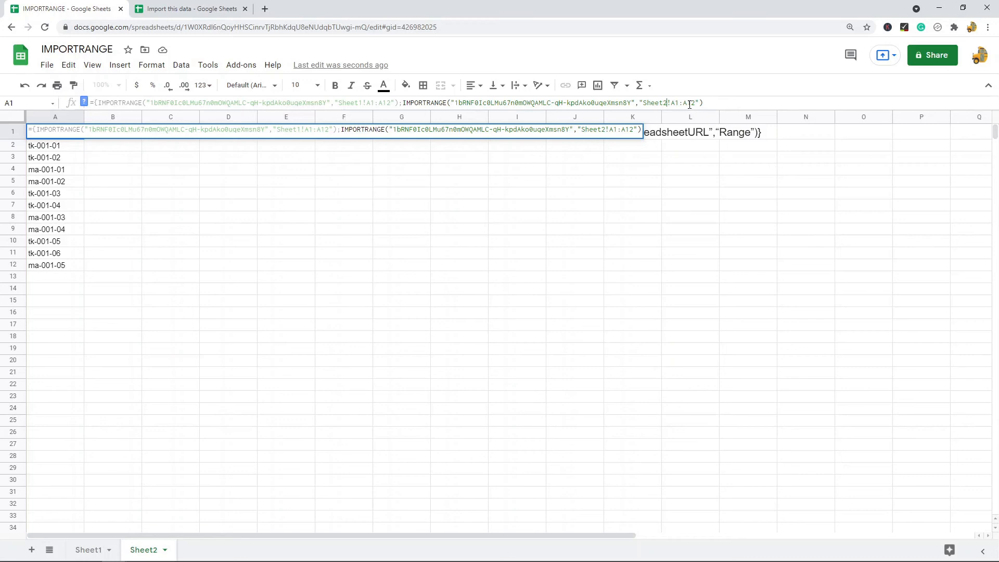
pyautogui.moveTo(693, 104); pyautogui.dragTo(696, 104)
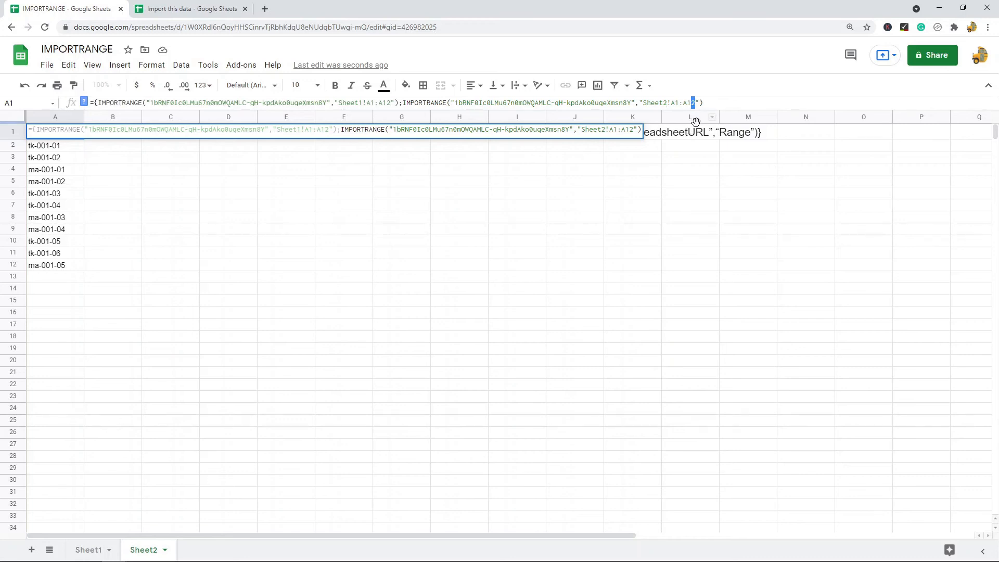
pyautogui.write('100')
pyautogui.click(718, 103)
pyautogui.write('}')
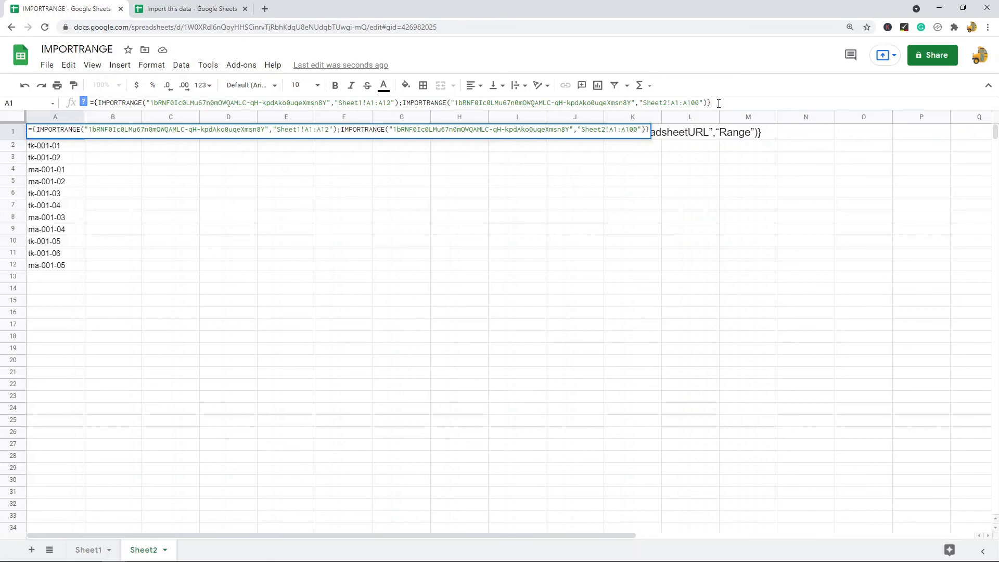
pyautogui.press('Return')
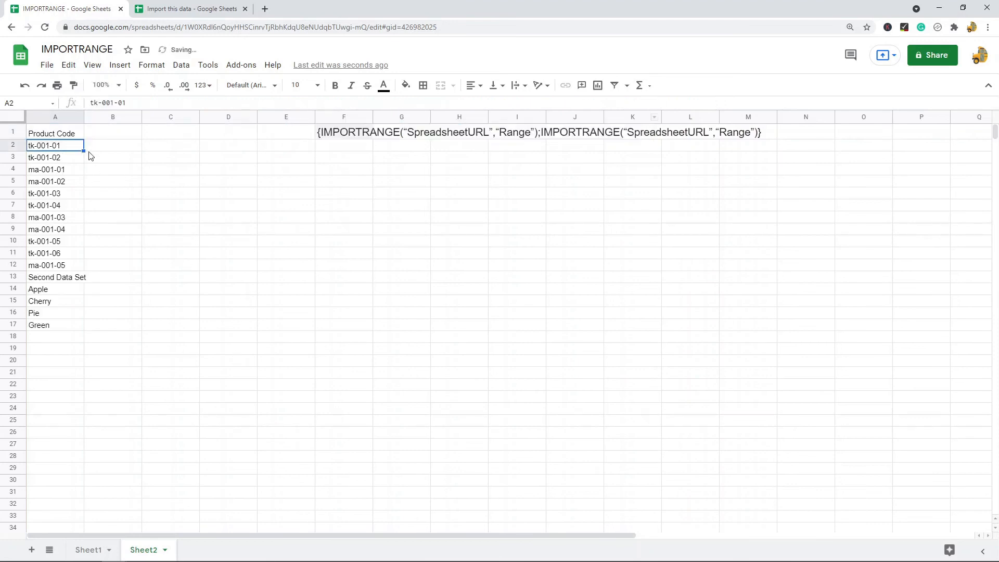
pyautogui.moveTo(57, 136); pyautogui.dragTo(57, 267)
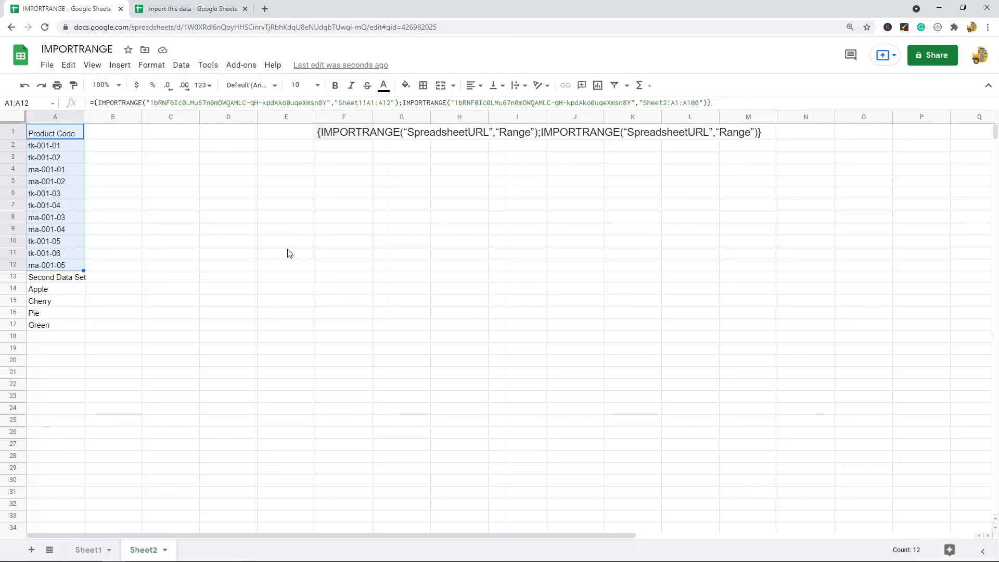
pyautogui.moveTo(34, 326); pyautogui.dragTo(44, 104)
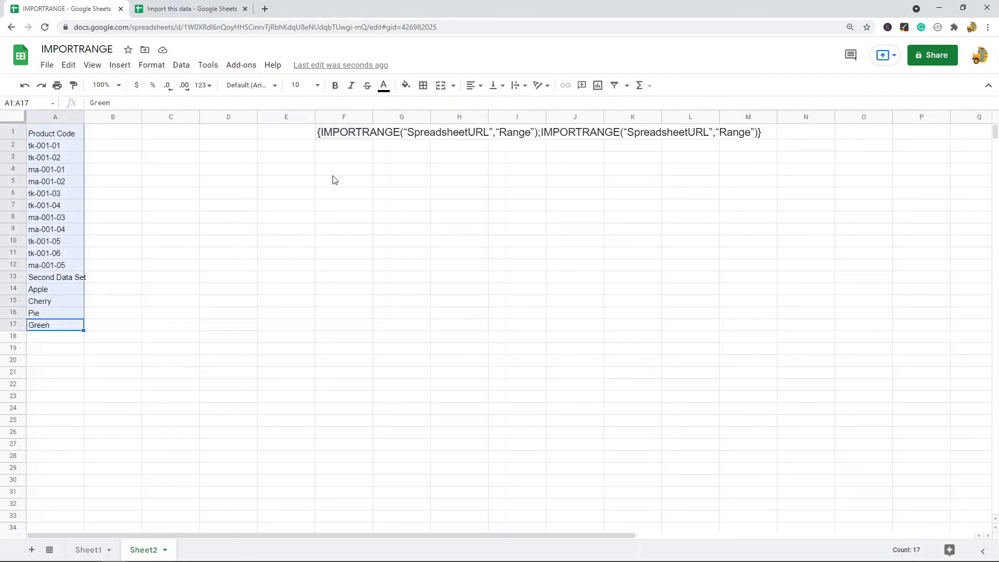
pyautogui.click(65, 138)
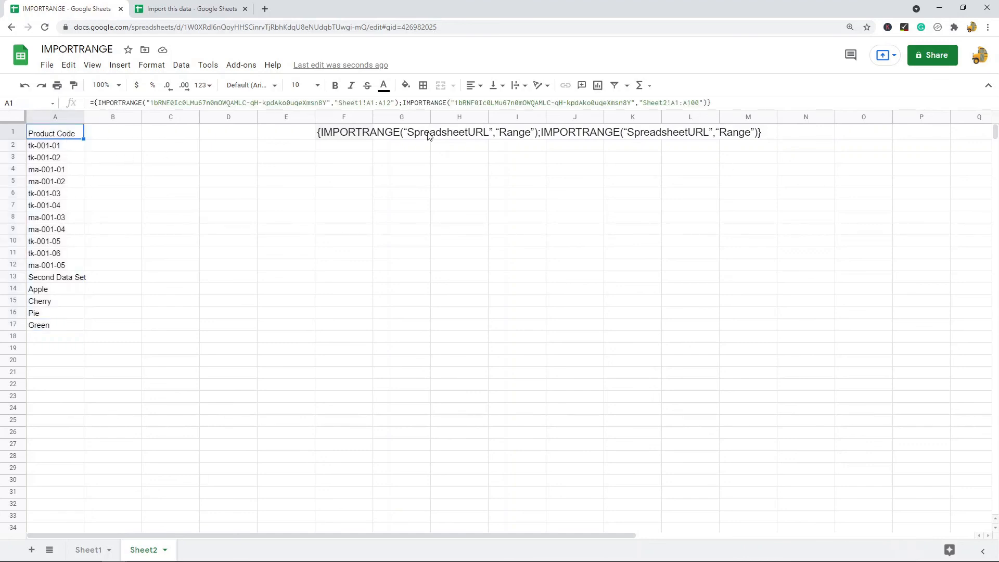
pyautogui.moveTo(456, 103); pyautogui.dragTo(630, 103)
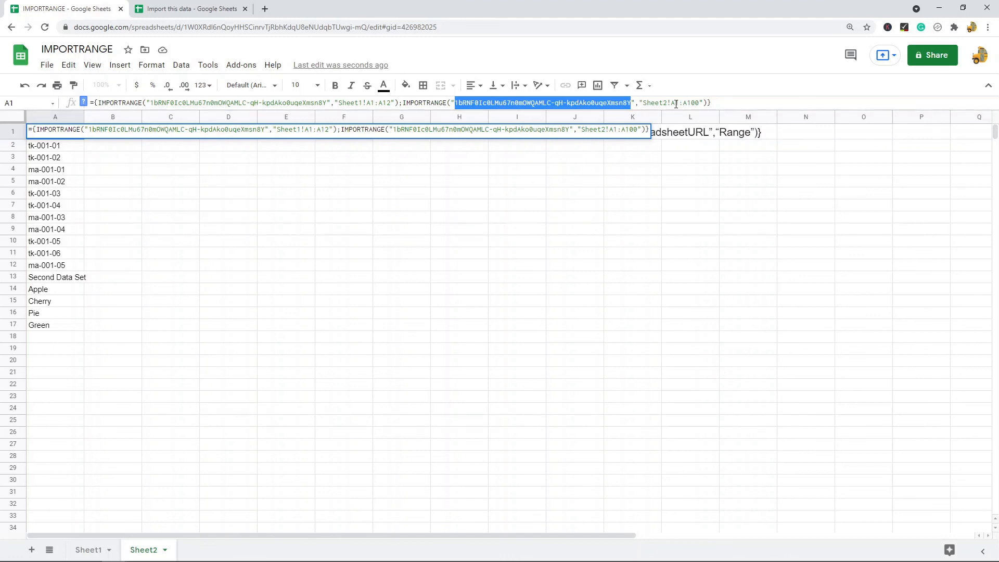
pyautogui.press('Escape')
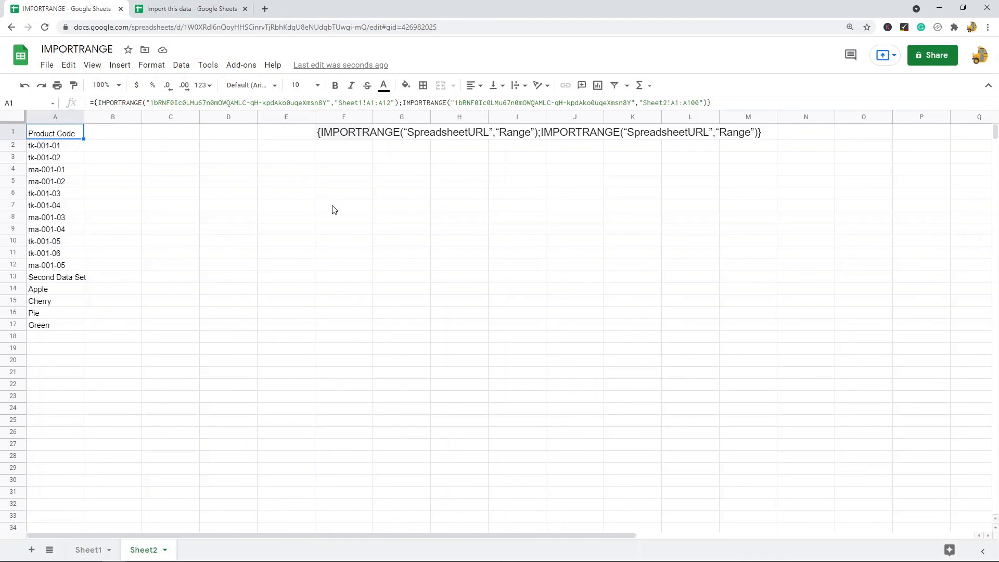